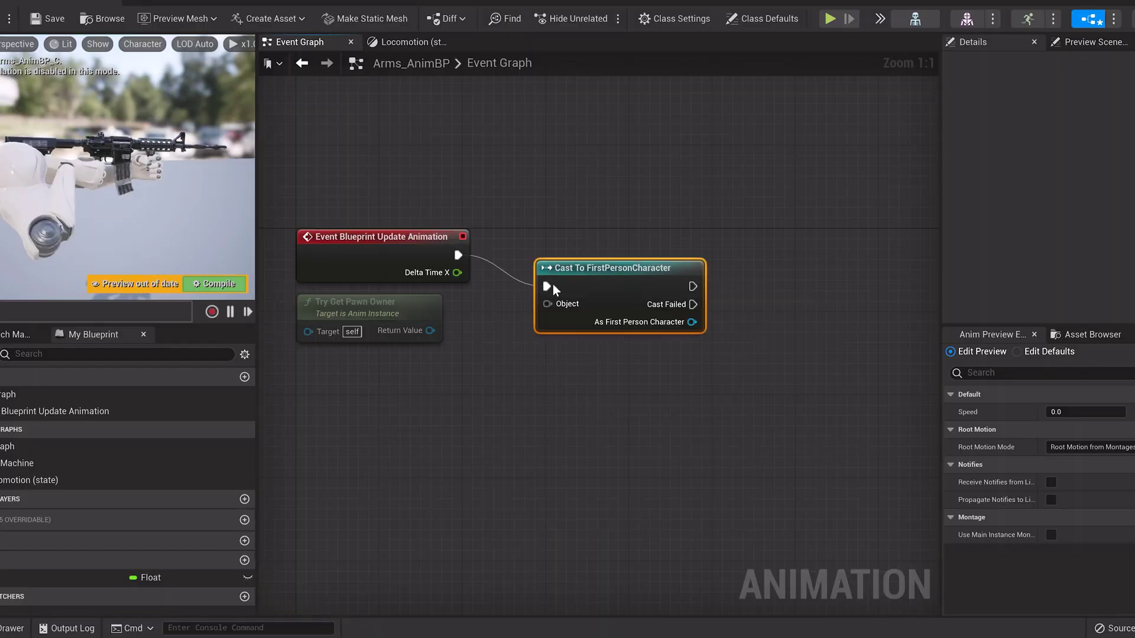
Step: Add a player getter node and feed it into the Object input of the Cast To FirstPersonCharacter node
drag(548, 304, 480, 431)
text(get pl)
key(Return)
right_drag(520, 425, 275, 381)
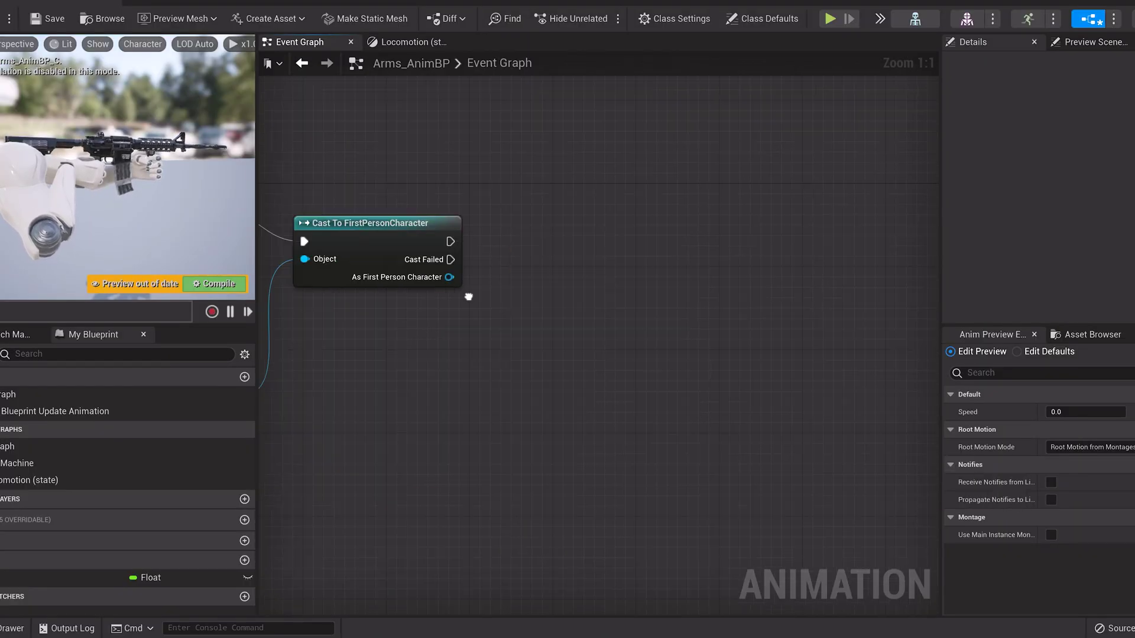
Step: Look up a Get Velocity node to add to the event graph beside the character cast
scroll(615, 325, down, 2)
drag(620, 323, 676, 352)
text(get velocity)
scroll(732, 608, down, 5)
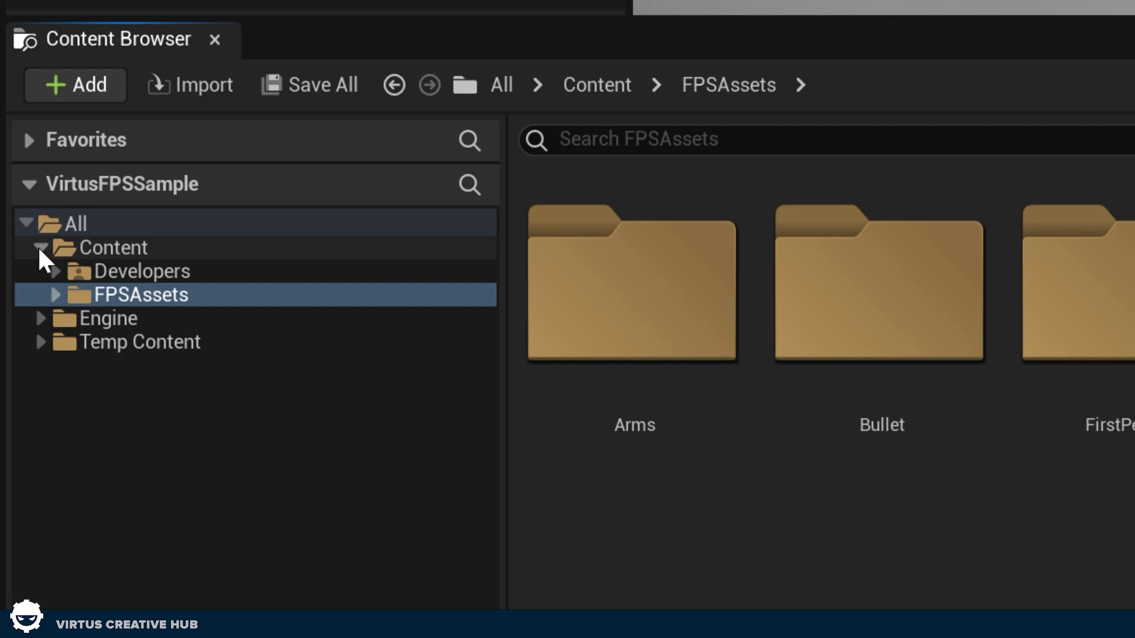
Step: Open the FPSAssets/Arms/Arms_Animations folder and enlarge the Content Browser to show all its animation assets
click(54, 296)
click(70, 320)
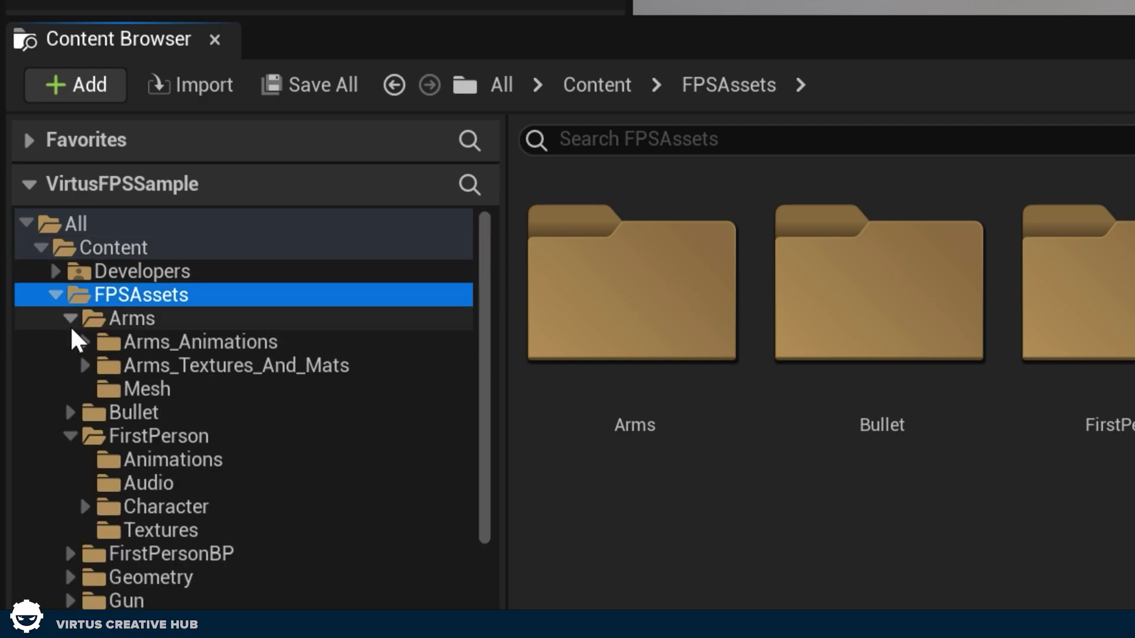
click(84, 341)
click(104, 342)
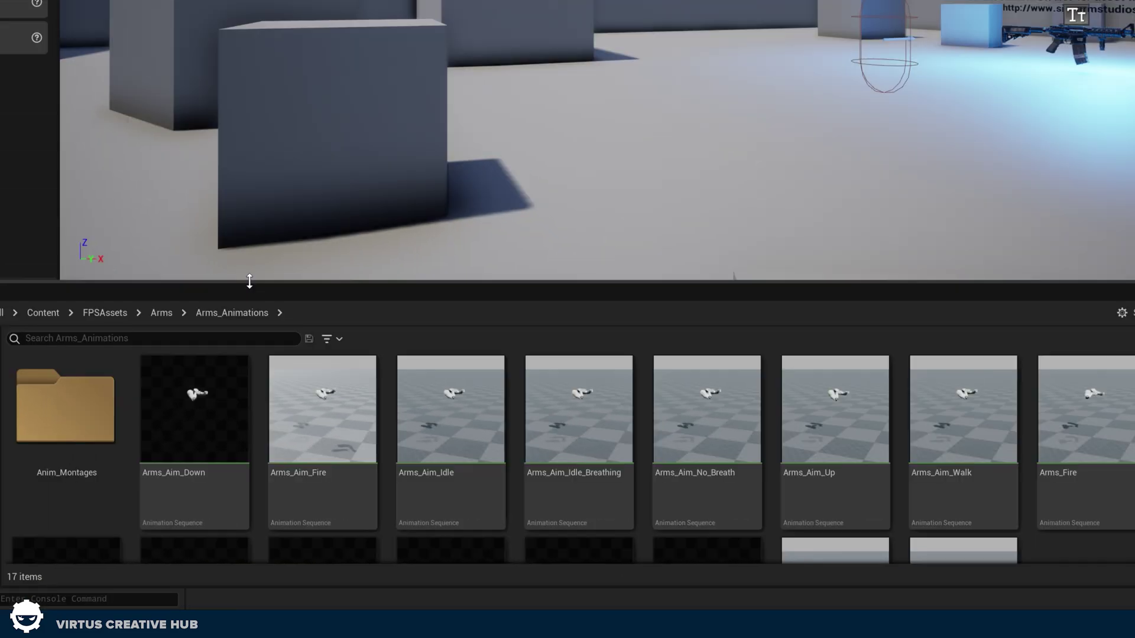
drag(249, 284, 240, 5)
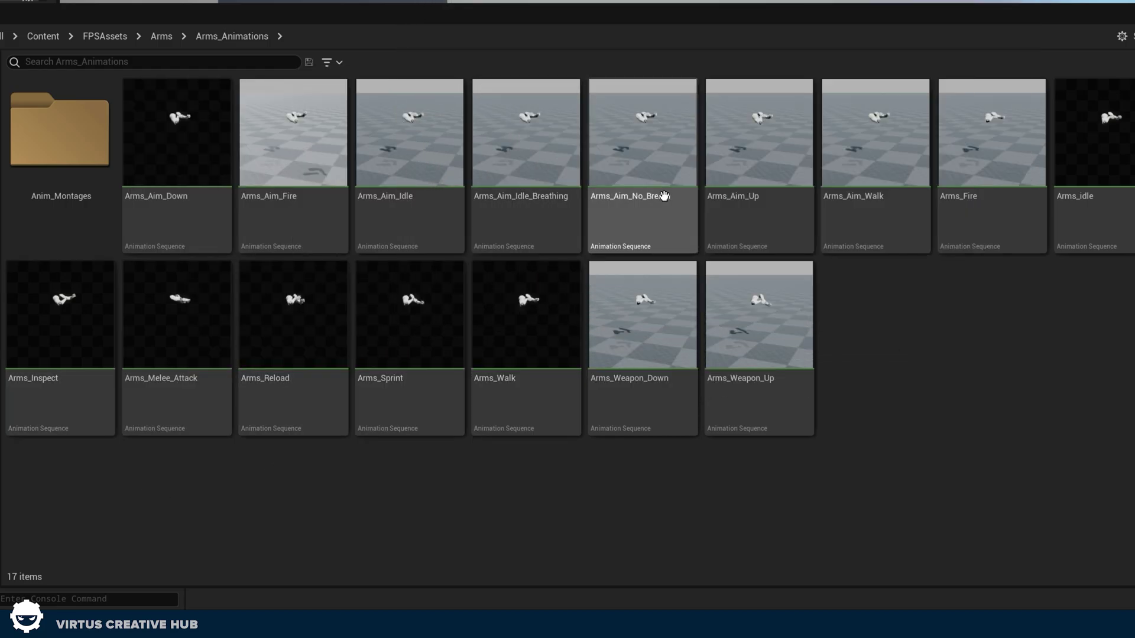
Step: Preview the Arms_idle, Arms_Walk and Arms_Sprint animation sequences in the animation editor
click(1101, 173)
double_click(1101, 173)
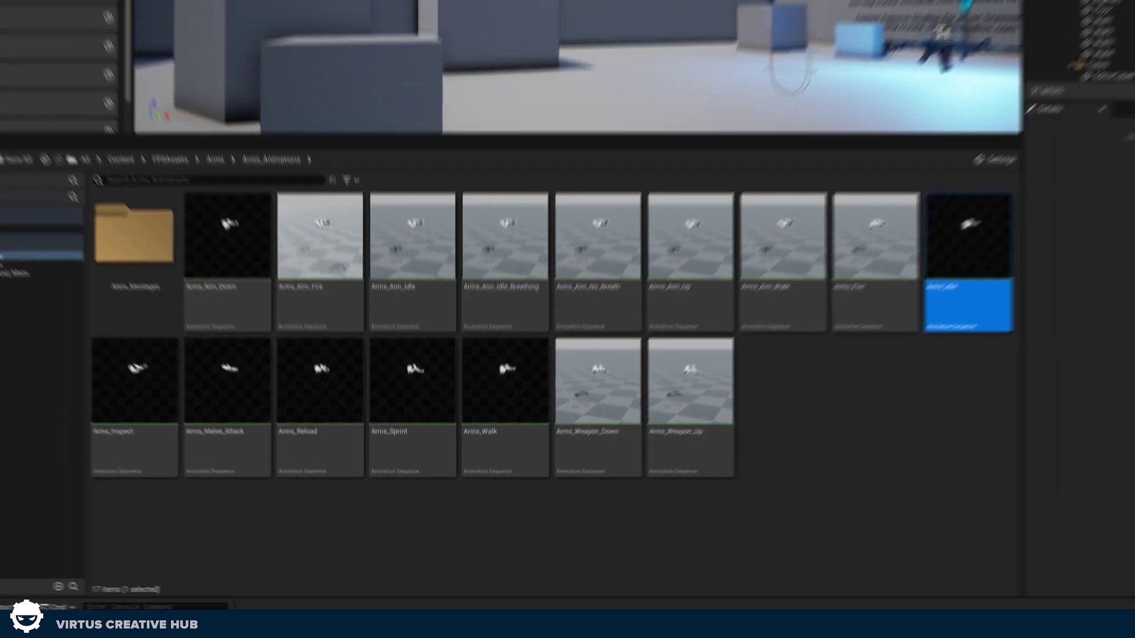
key(f)
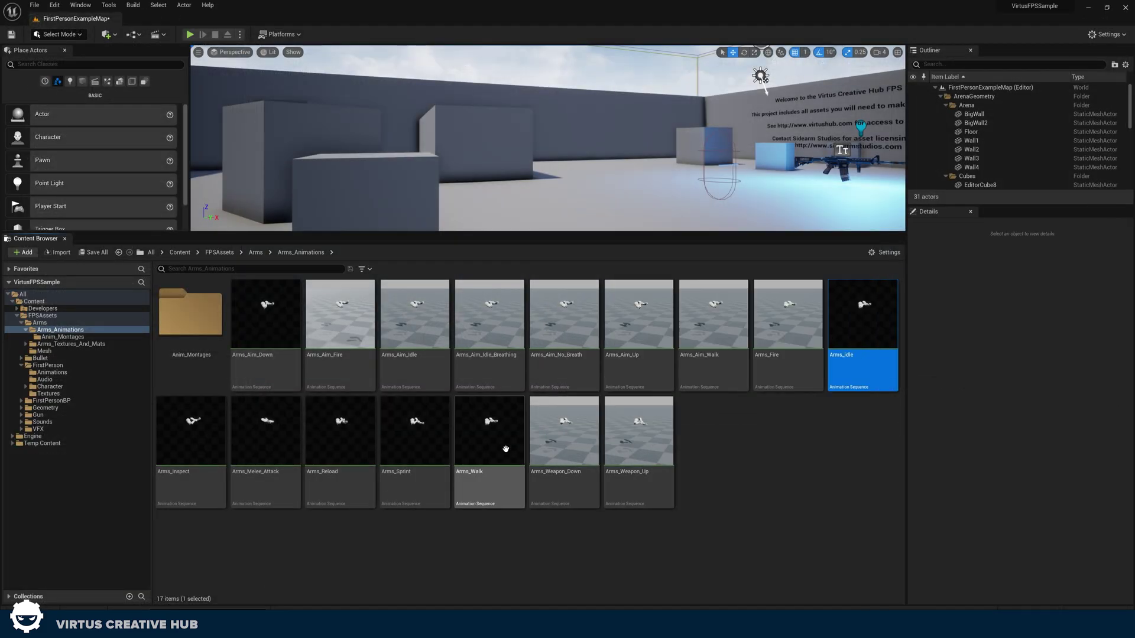
double_click(505, 449)
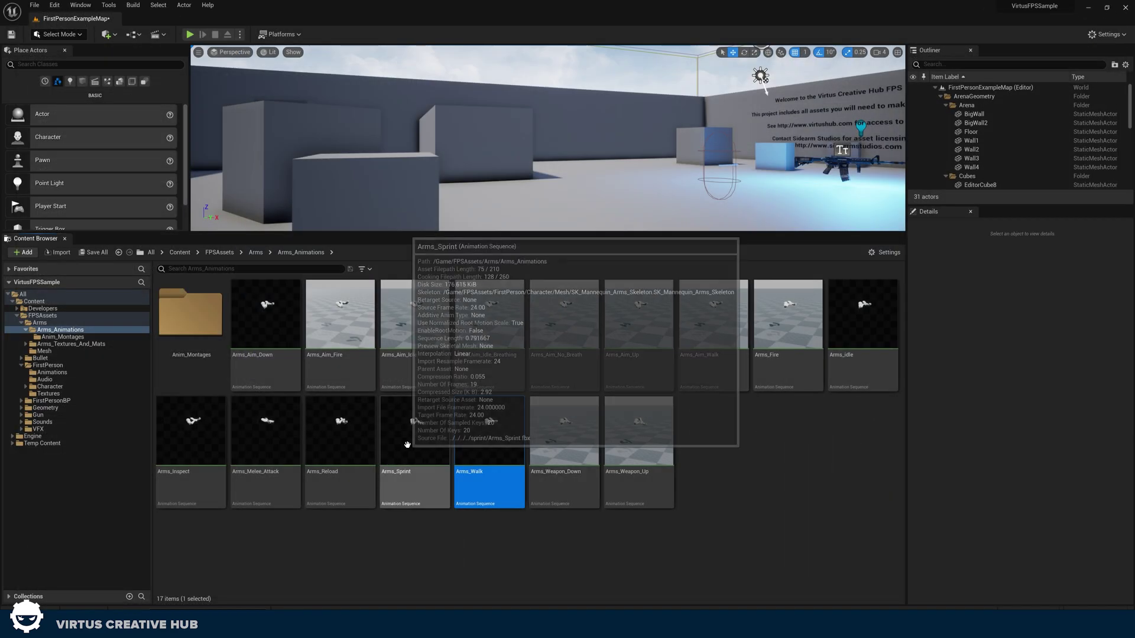
double_click(411, 436)
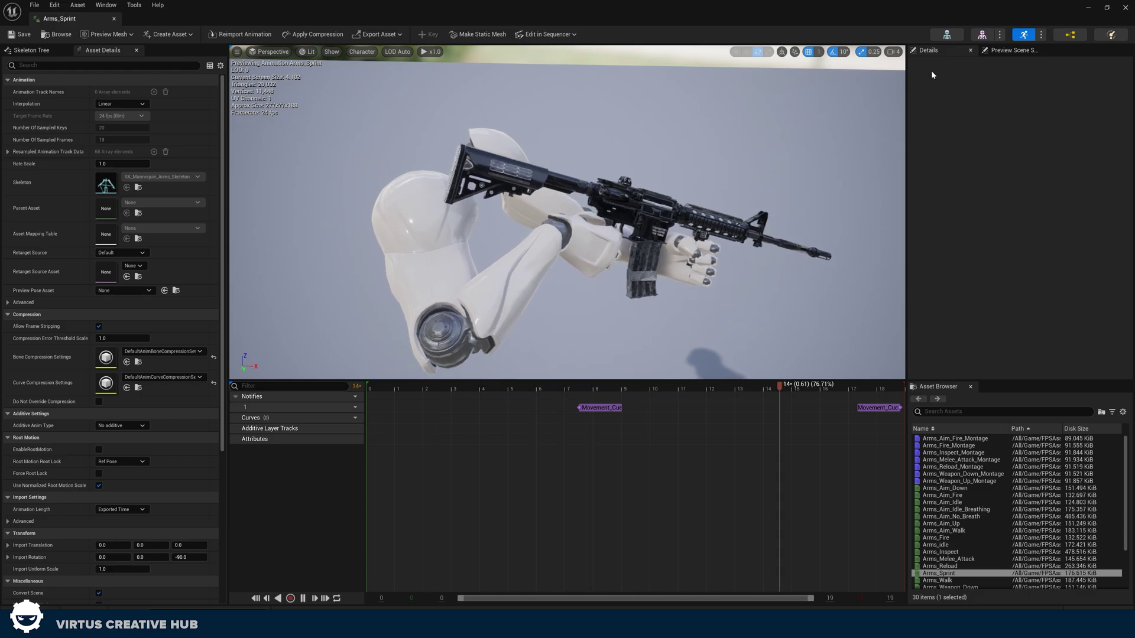
click(1126, 8)
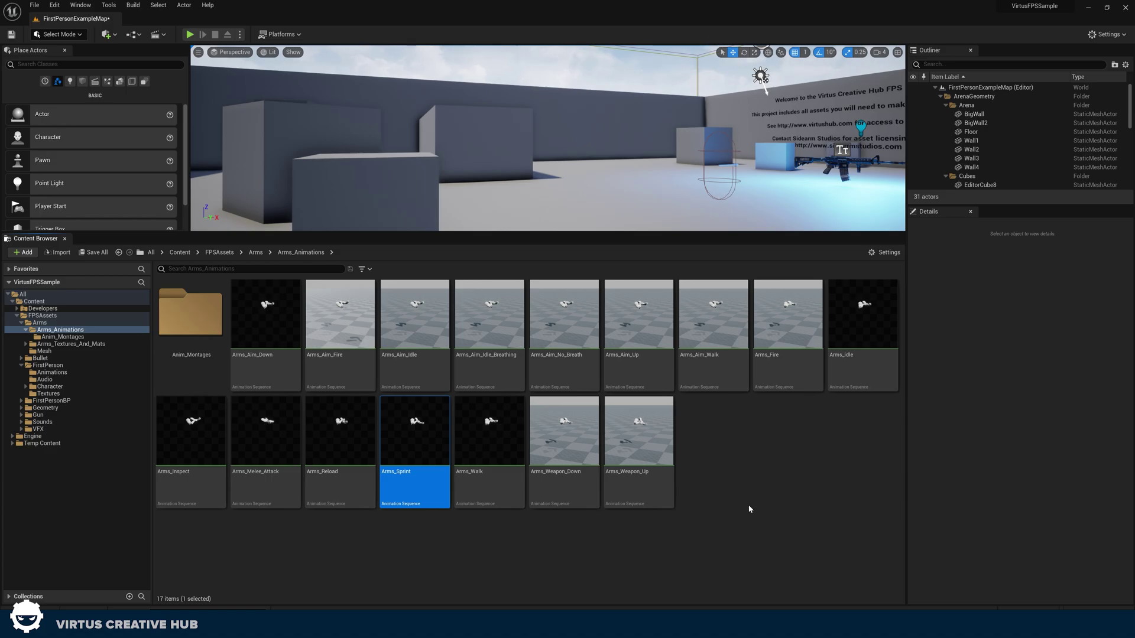
Step: Create a Blend Space 1D for SK_Mannequin_Arms_Skeleton in the Arms_Animations folder and name it Movement_BS
click(779, 494)
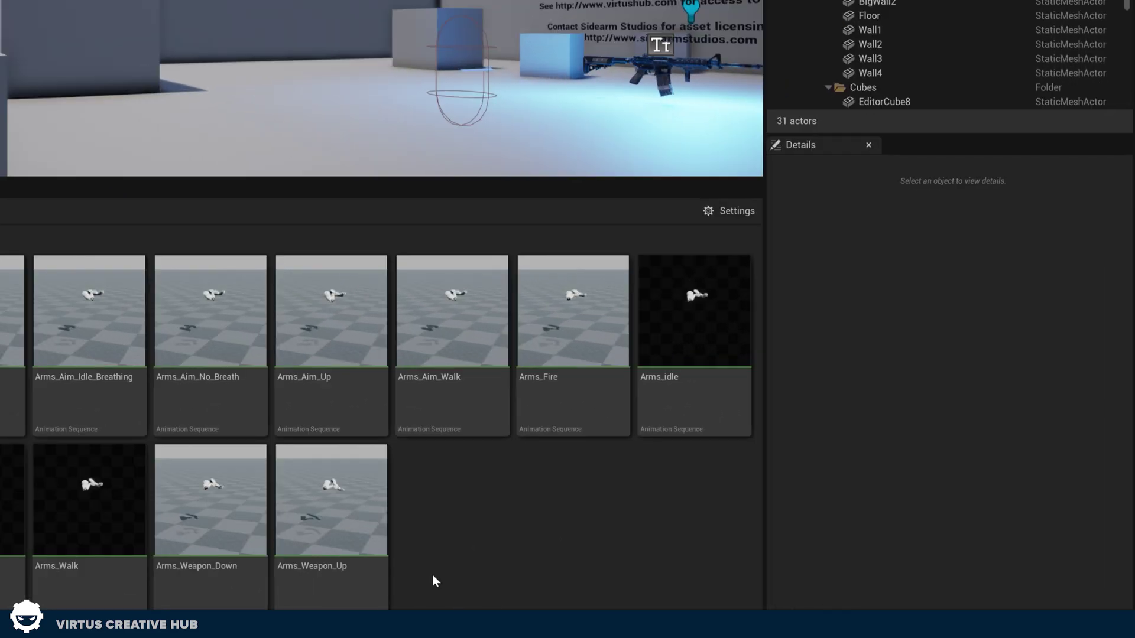
right_click(435, 581)
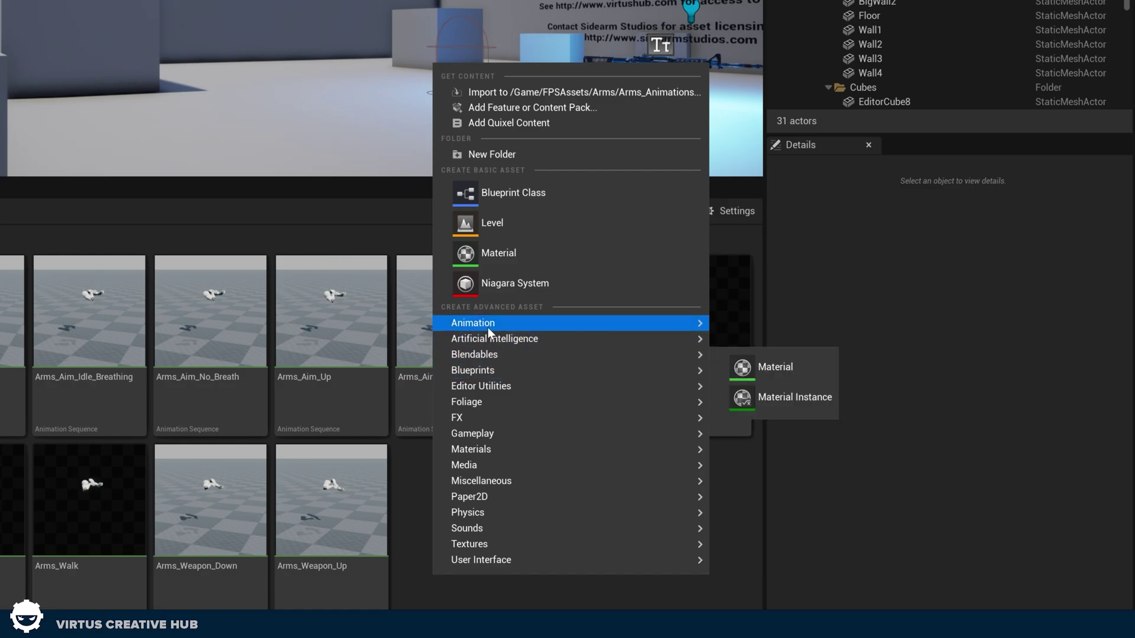
mouse_move(488, 328)
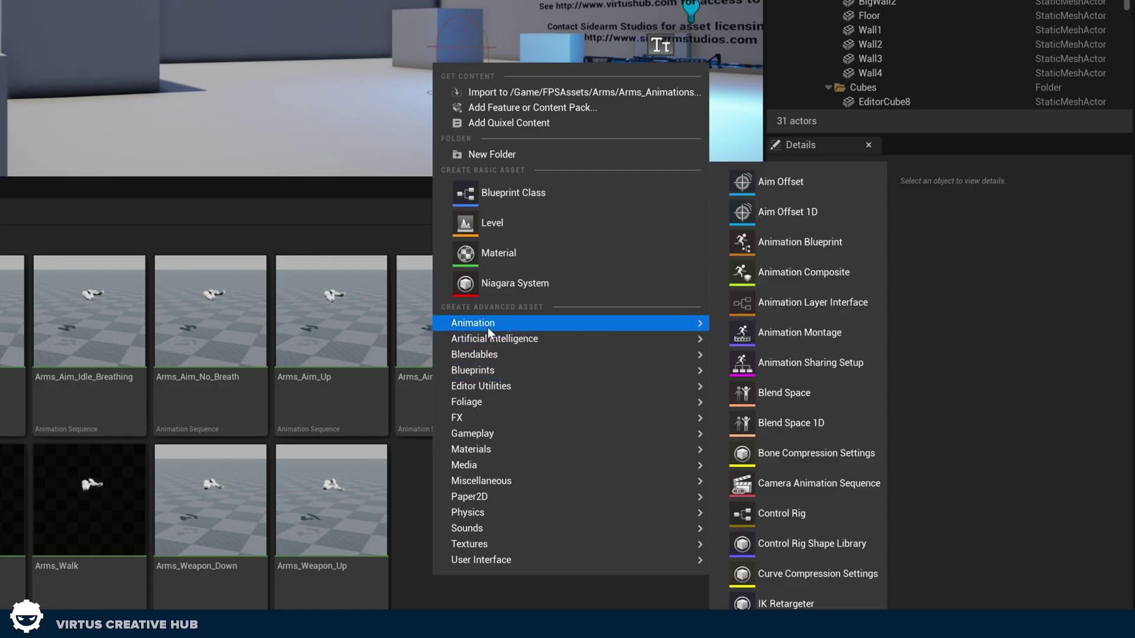
click(757, 424)
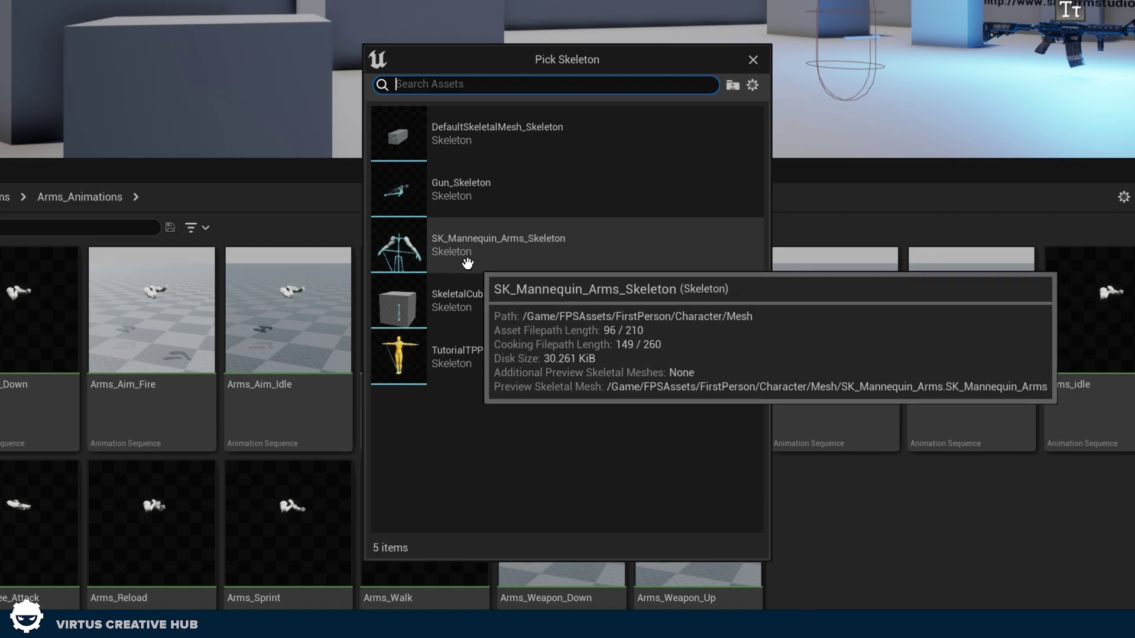
click(520, 254)
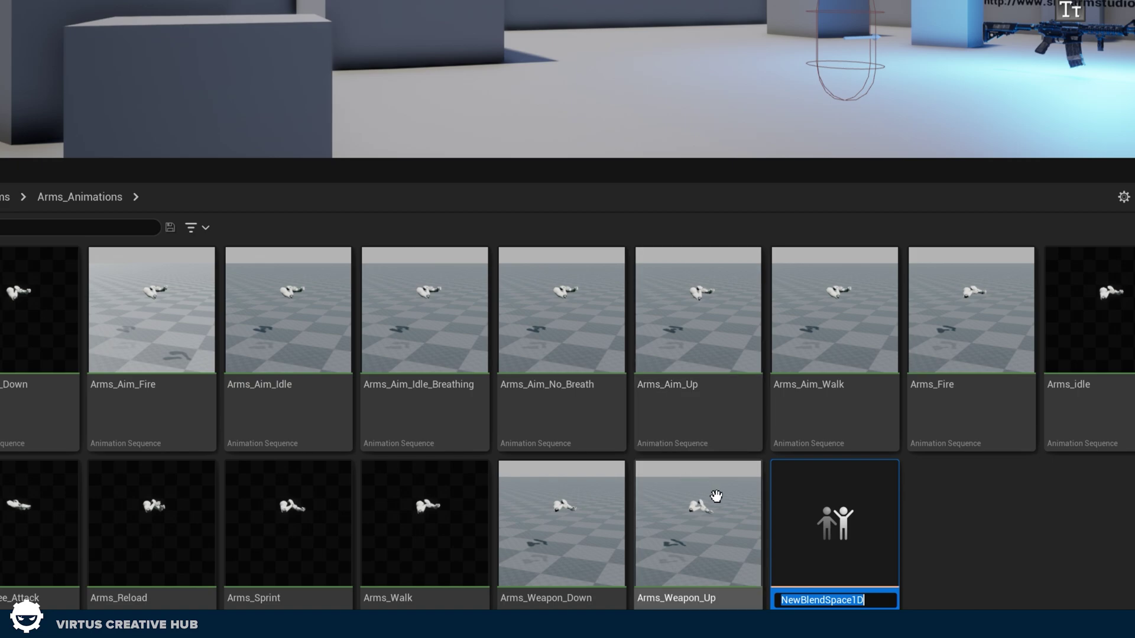
text(Movement_BS)
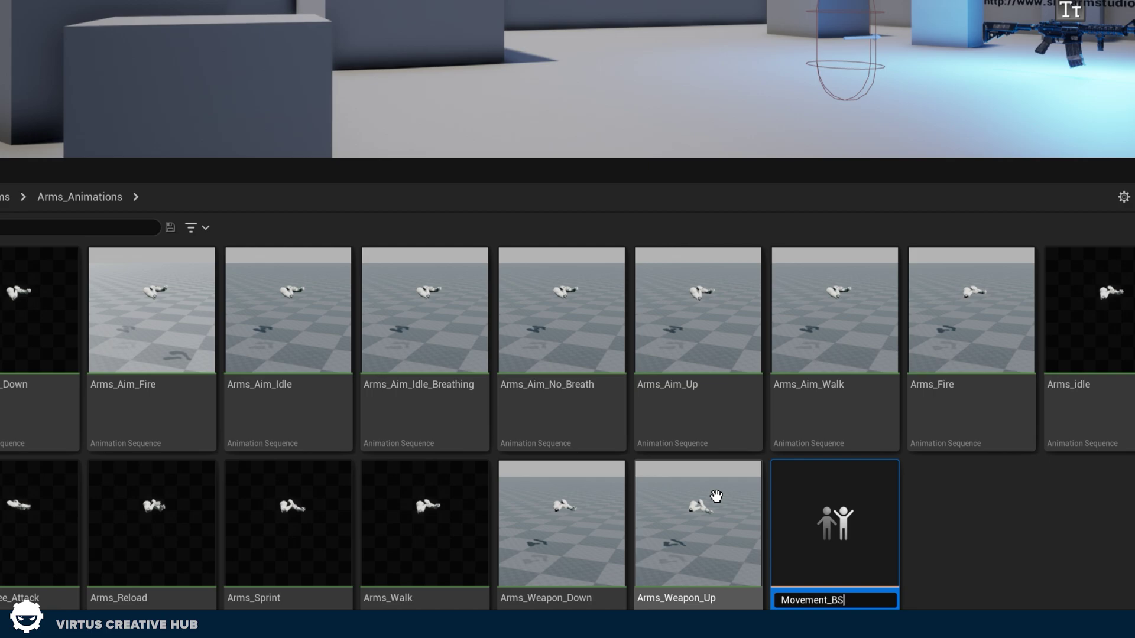
key(Return)
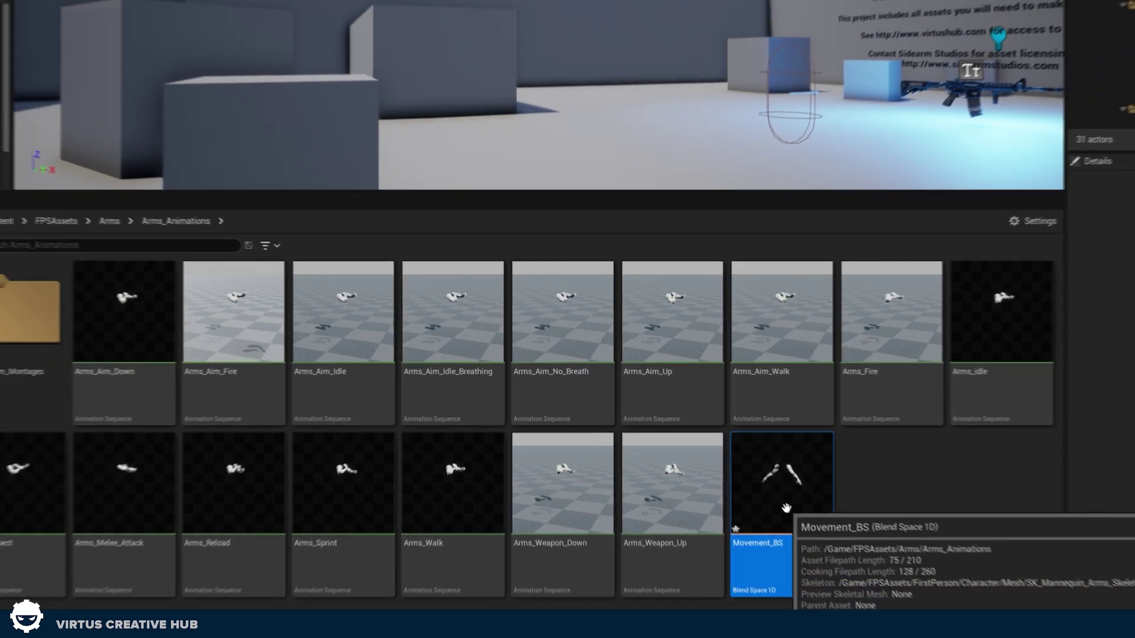
Step: Open Movement_BS, name its horizontal axis Speed and set the maximum axis value to 800
double_click(835, 527)
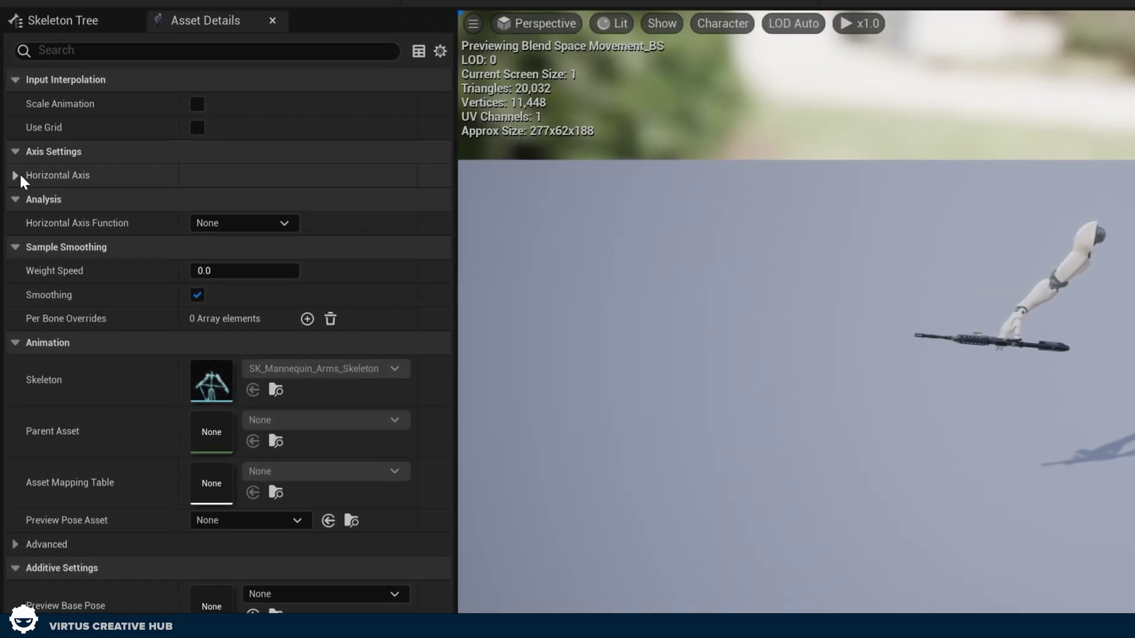
click(15, 176)
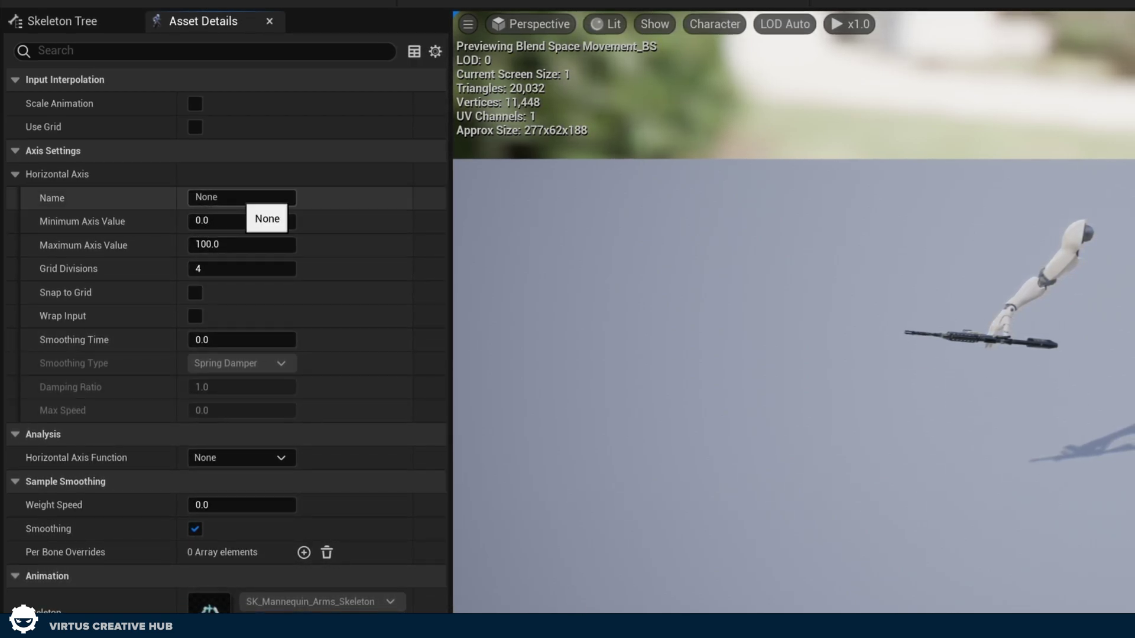
click(243, 197)
text(S)
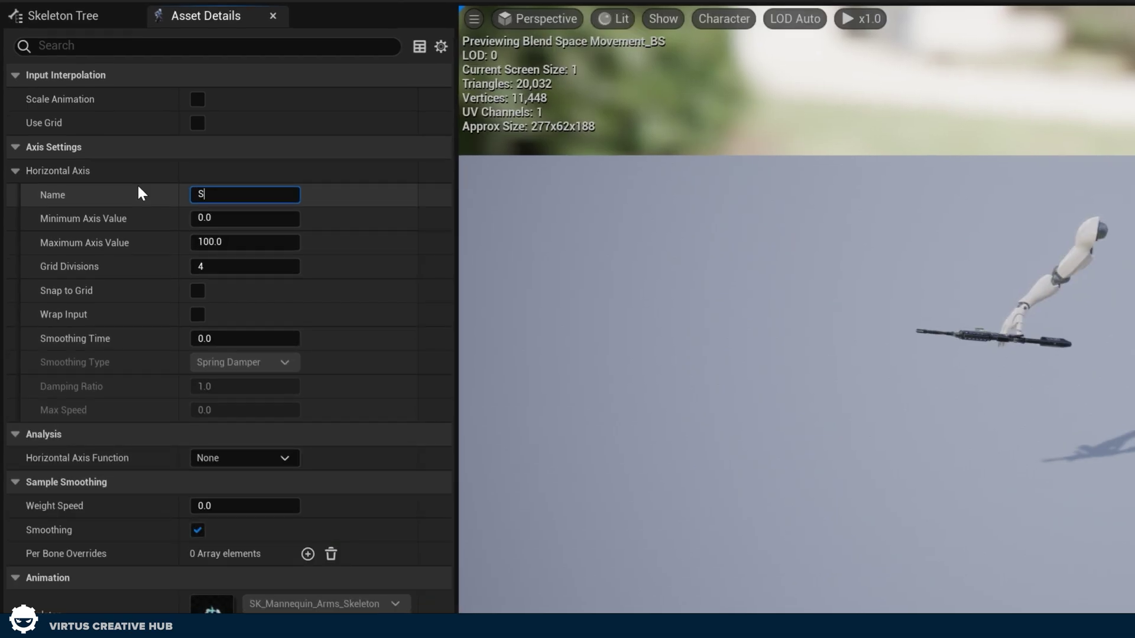
text(peed)
key(Return)
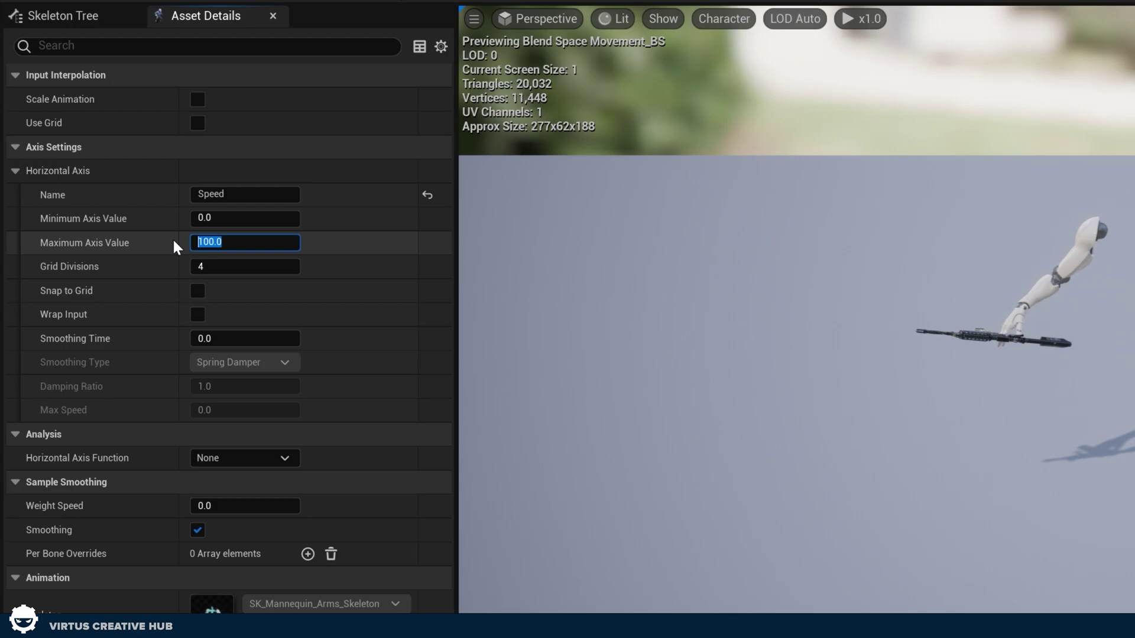
text(800)
key(Return)
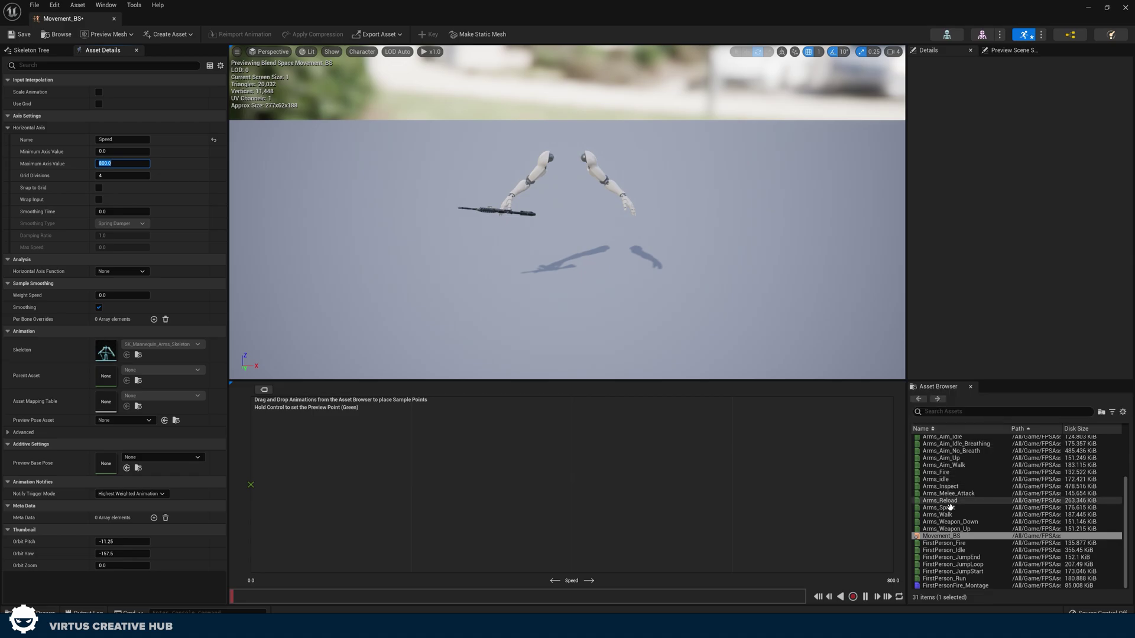
Step: Place the Arms_idle animation as a sample at speed 0 in the blend space and frame the arms in the preview
click(953, 480)
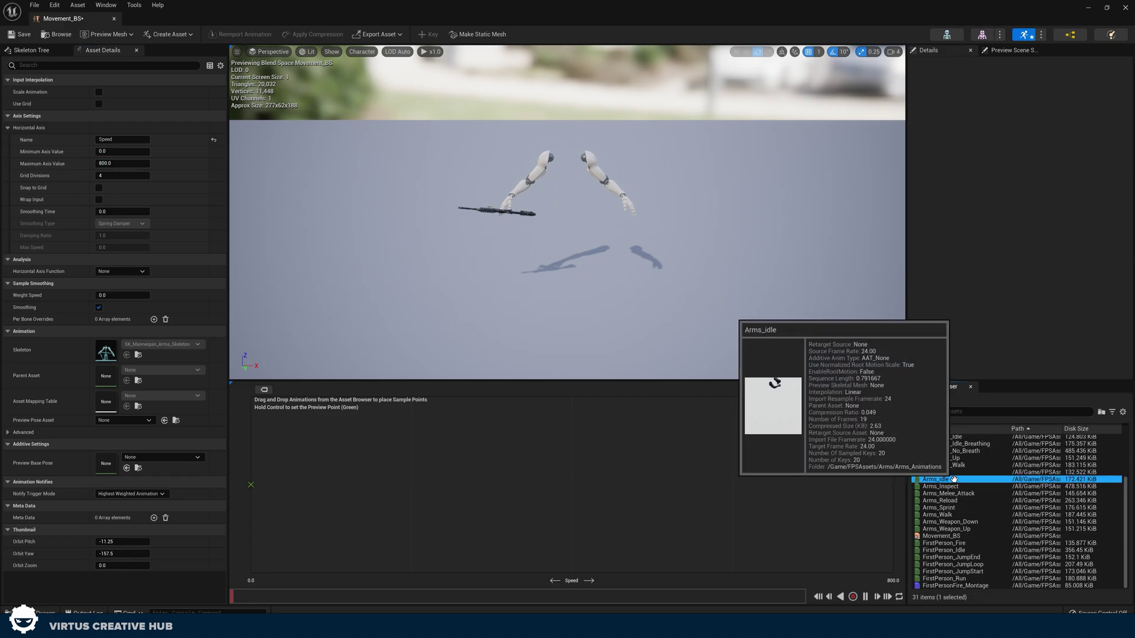
drag(957, 479, 253, 486)
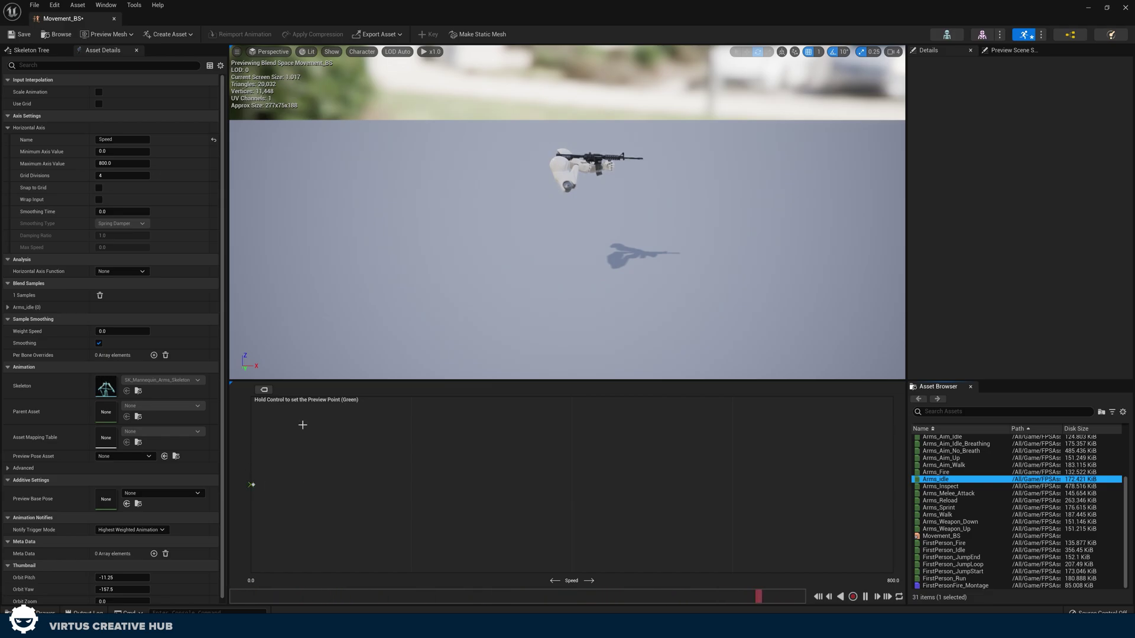
right_drag(539, 223, 538, 222)
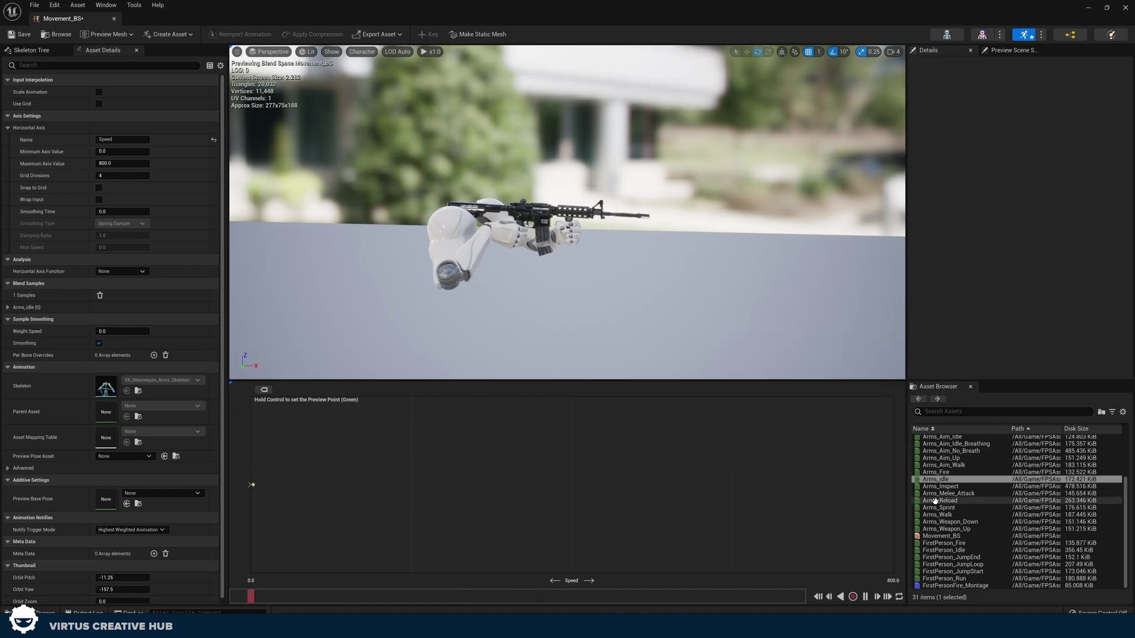
Step: Add Arms_Walk samples near the low end and at a speed of about 293, plus an Arms_Sprint sample at the 800 end
drag(937, 515, 312, 486)
click(277, 503)
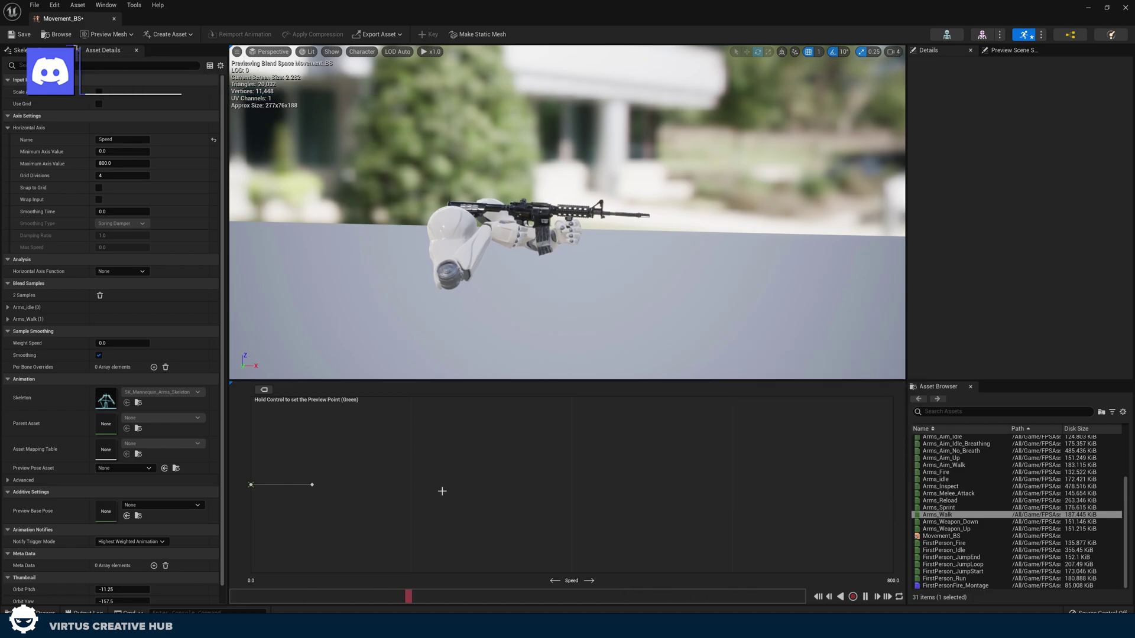
drag(946, 515, 486, 491)
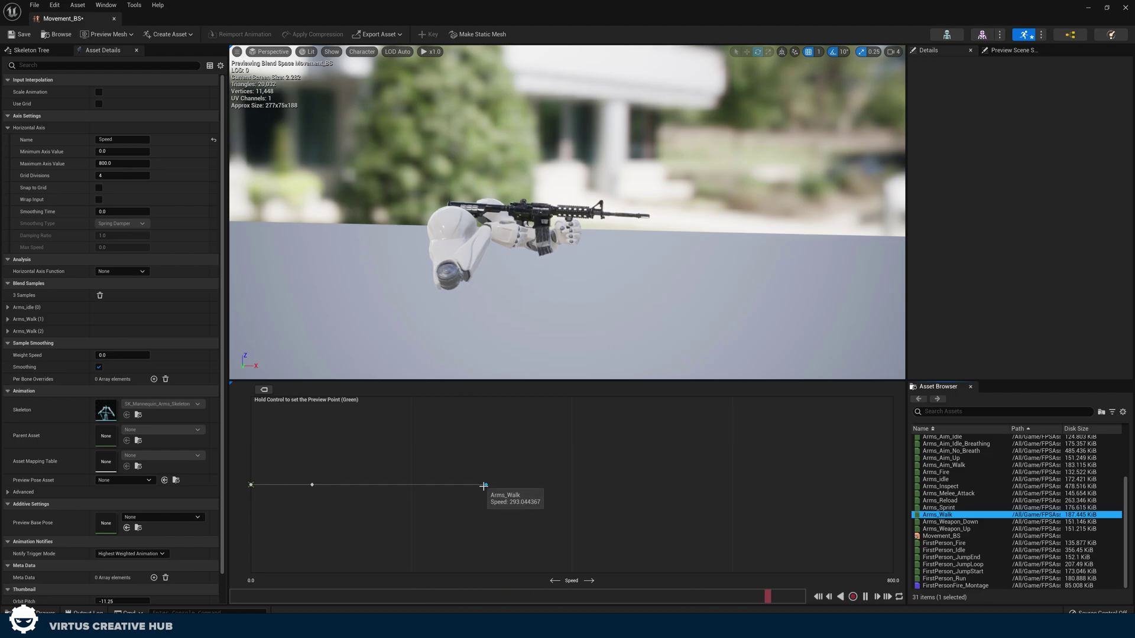
drag(915, 508, 892, 486)
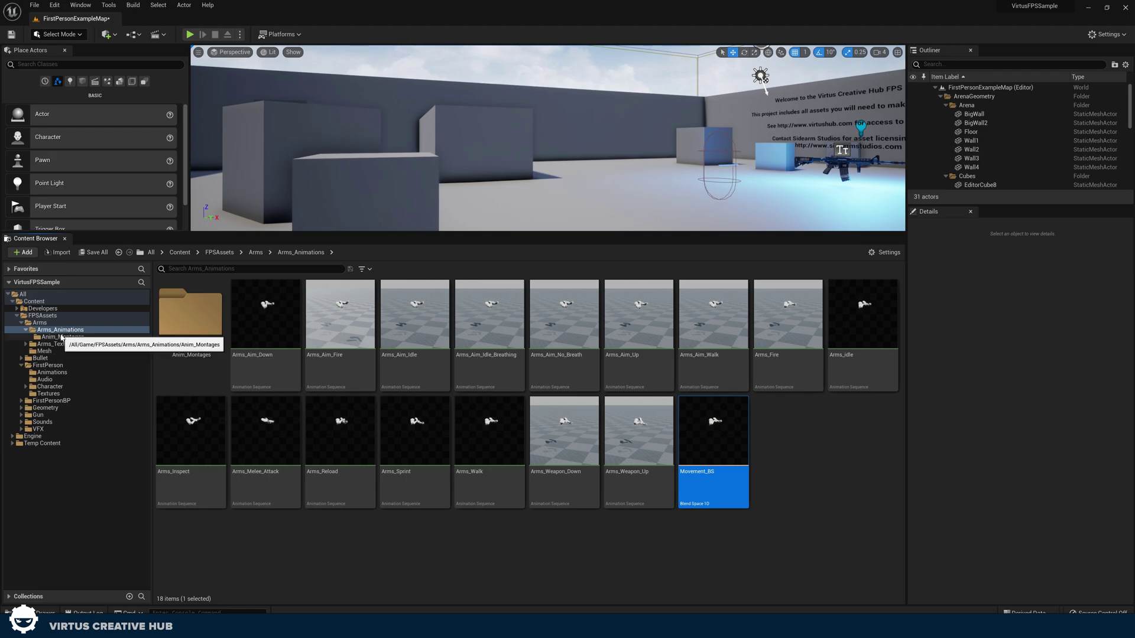
Step: Open the Blueprints folder inside FPSAssets/FirstPersonBP
click(44, 315)
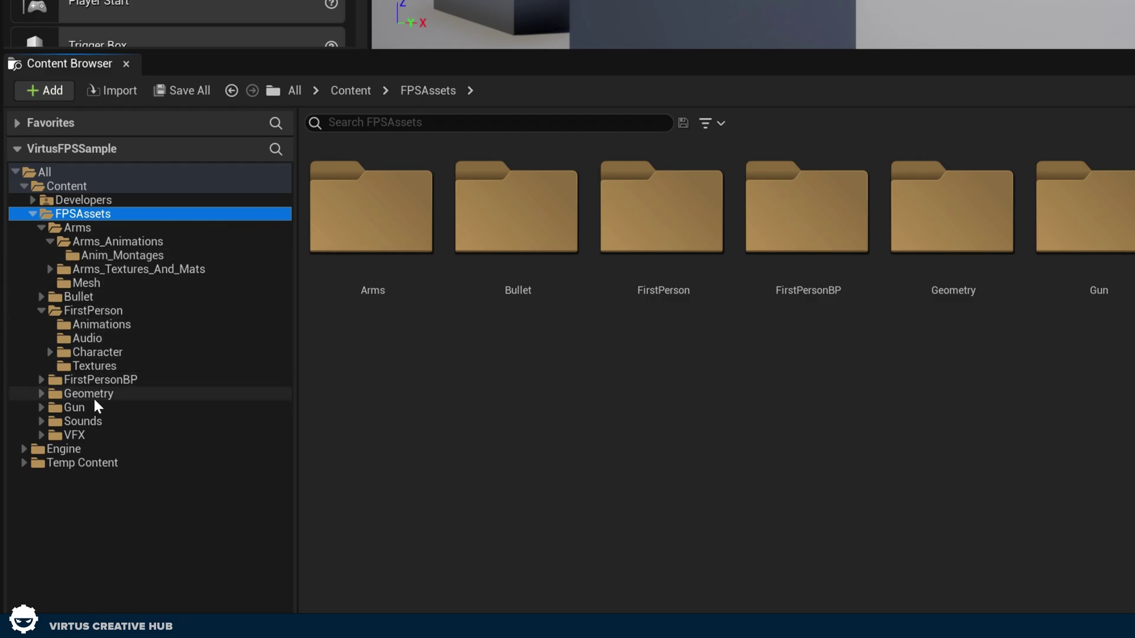
click(99, 380)
double_click(378, 341)
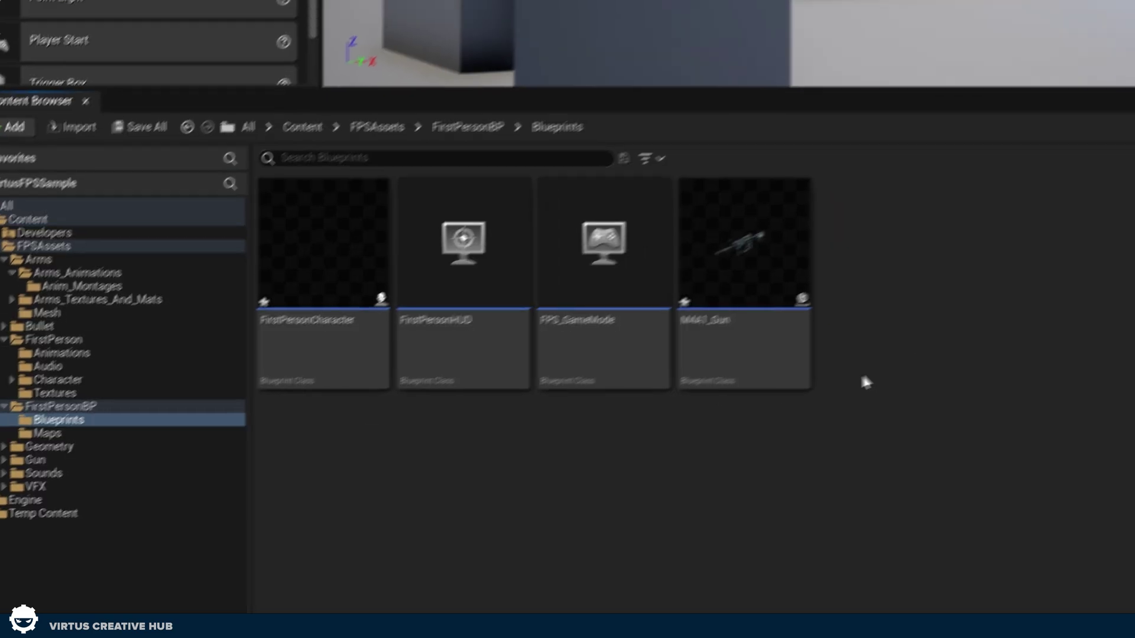
Step: Create an Animation Blueprint for SK_Mannequin_Arms_Skeleton in the Blueprints folder and name it Arms_AnimBP
right_click(927, 364)
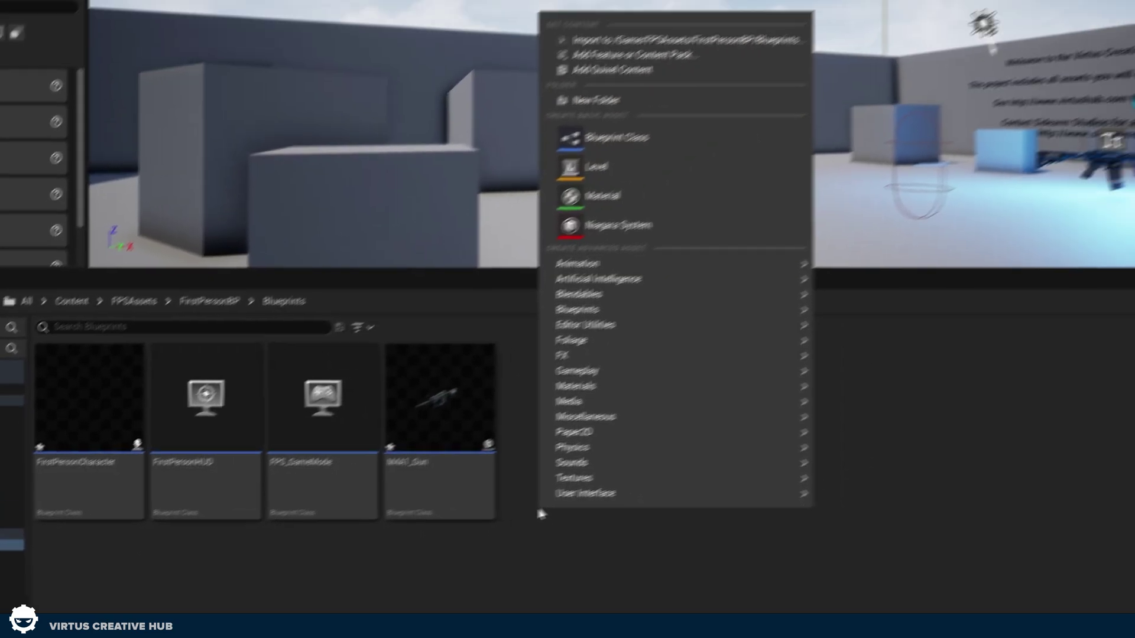
mouse_move(1003, 47)
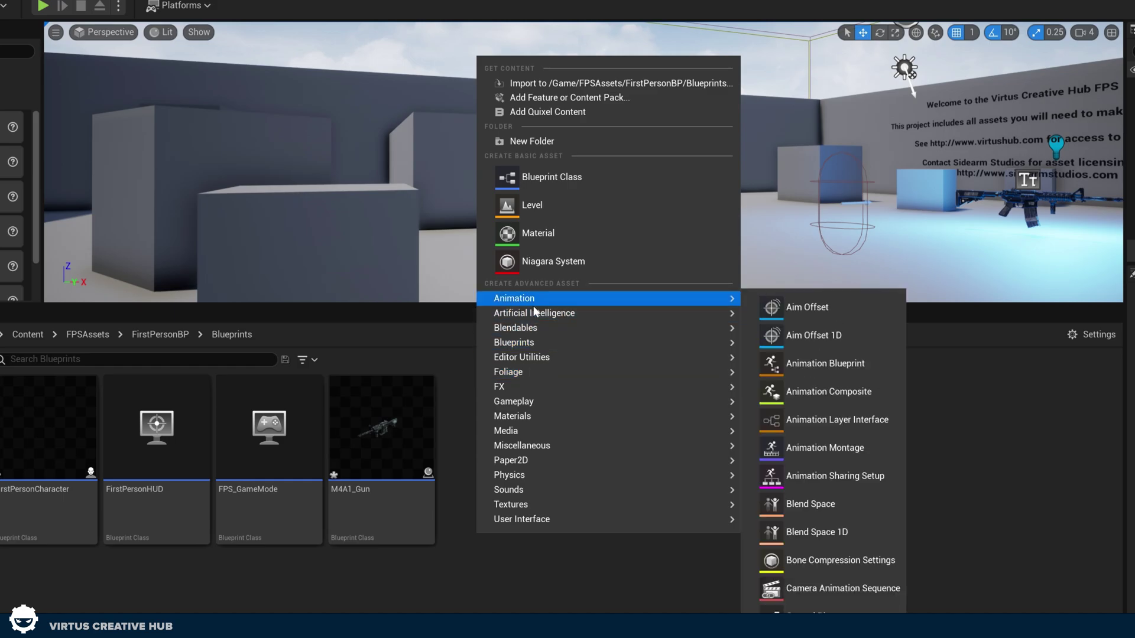
click(819, 363)
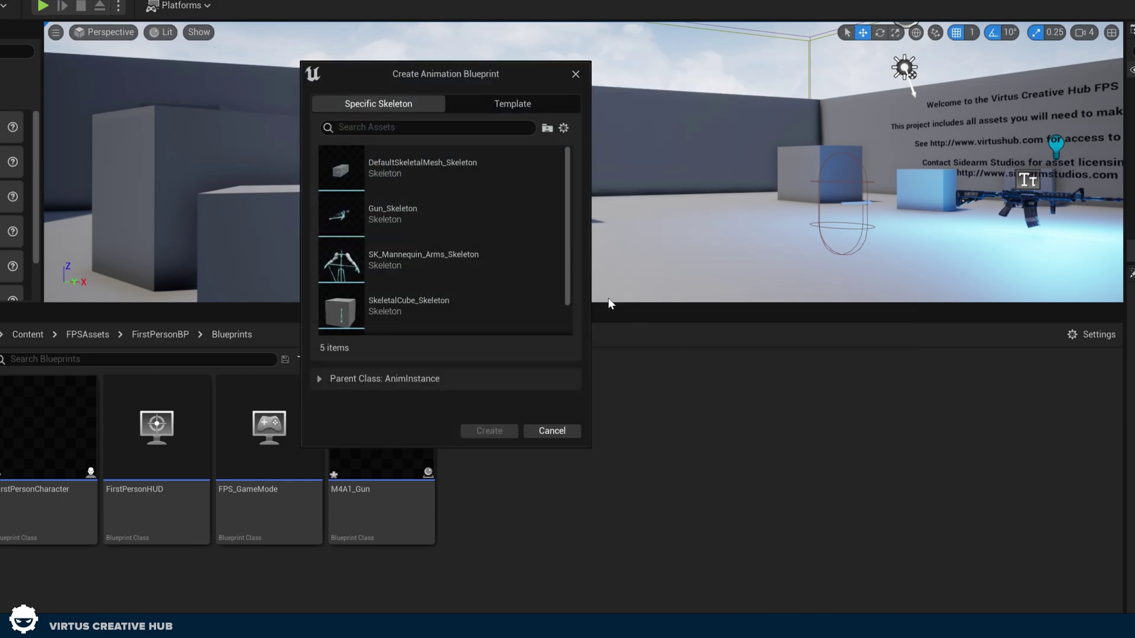
click(516, 260)
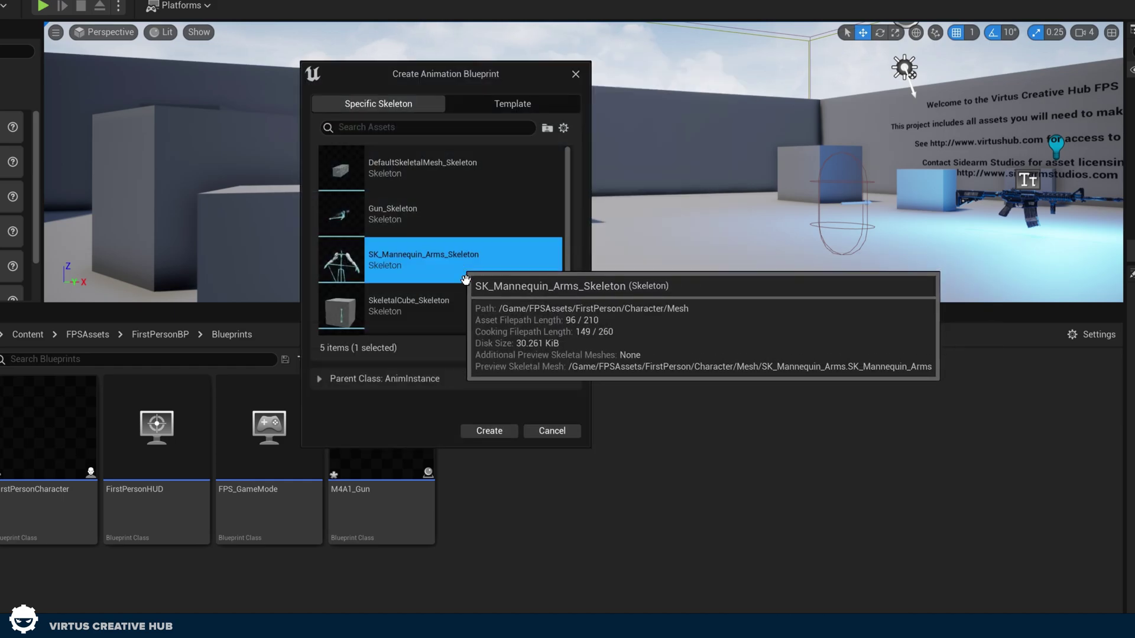
click(506, 434)
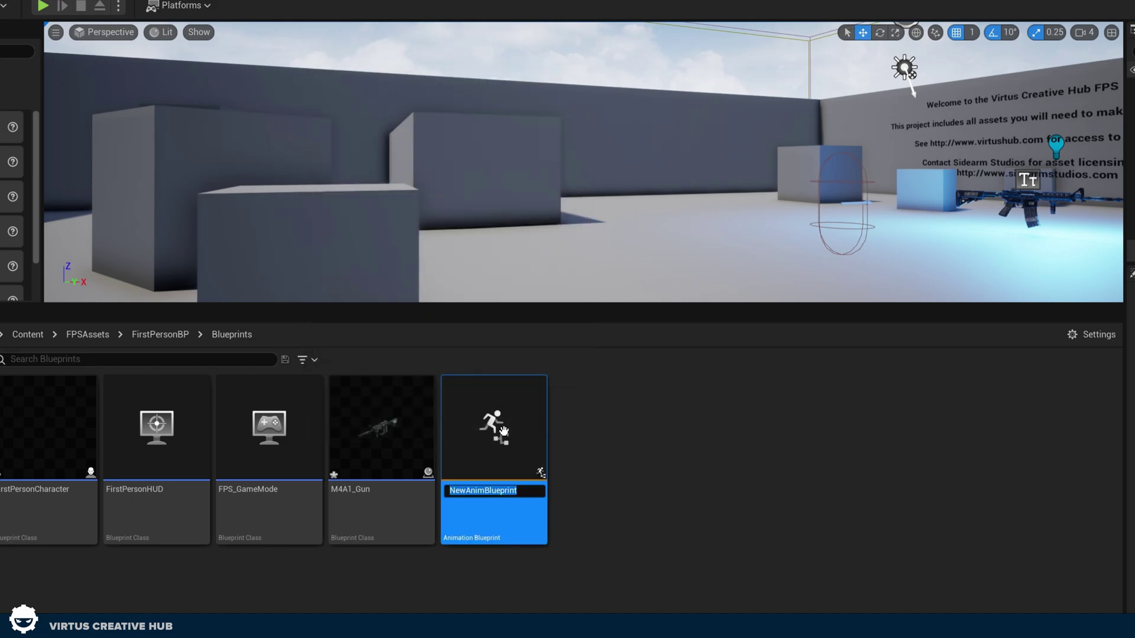
text(Arms_Anim)
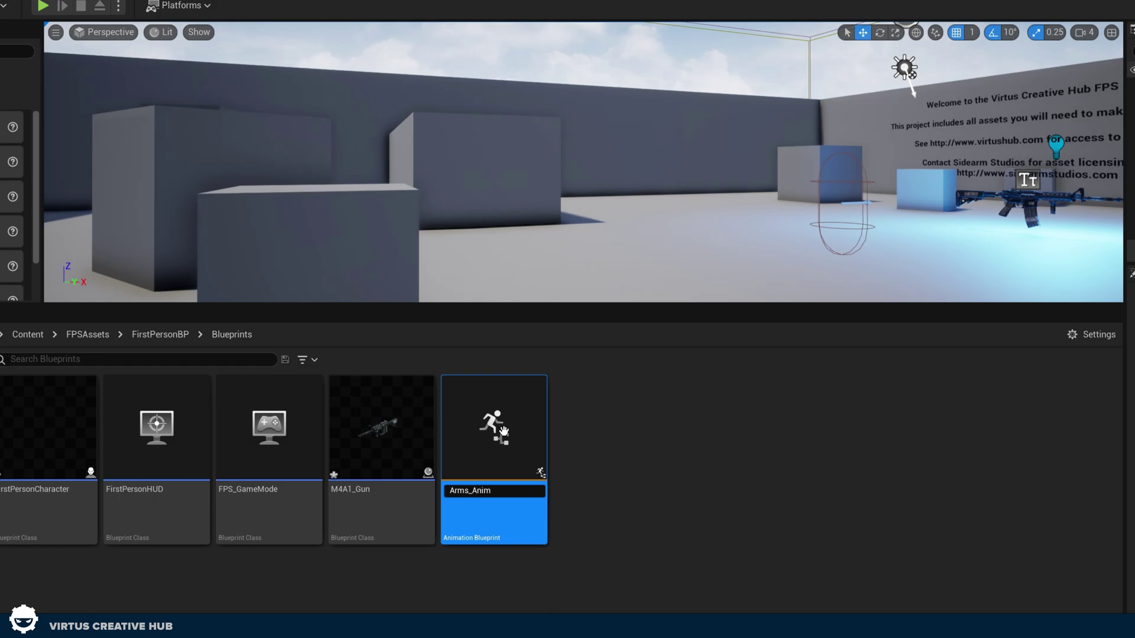
text(BP)
key(Return)
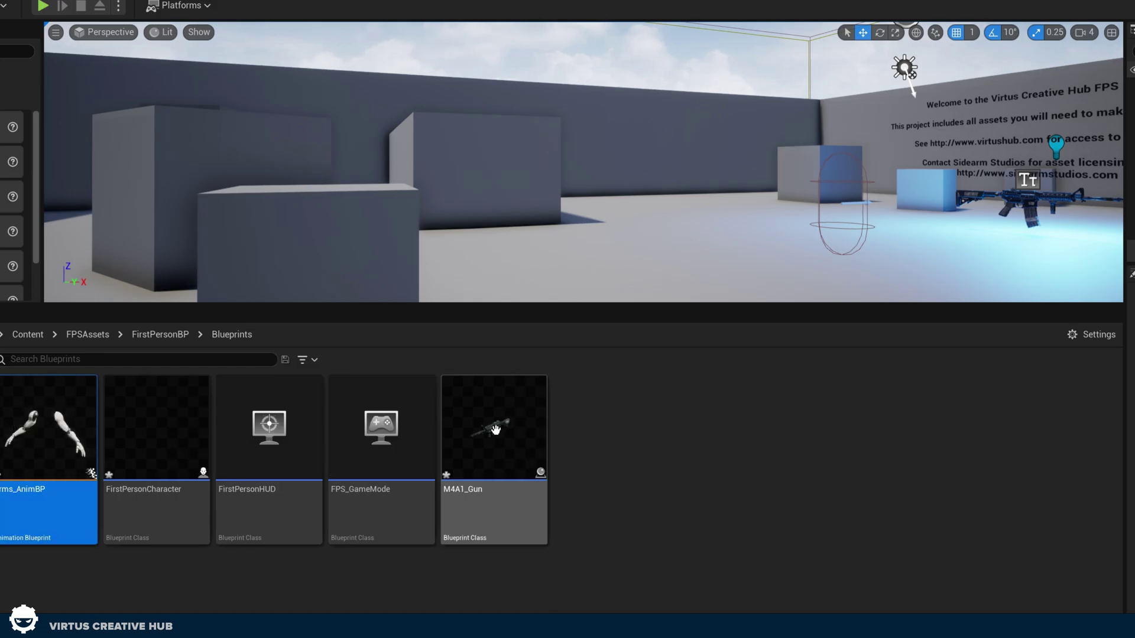
Step: Open Arms_AnimBP and add a new state machine to the AnimGraph, connected to the Output Pose result
double_click(26, 408)
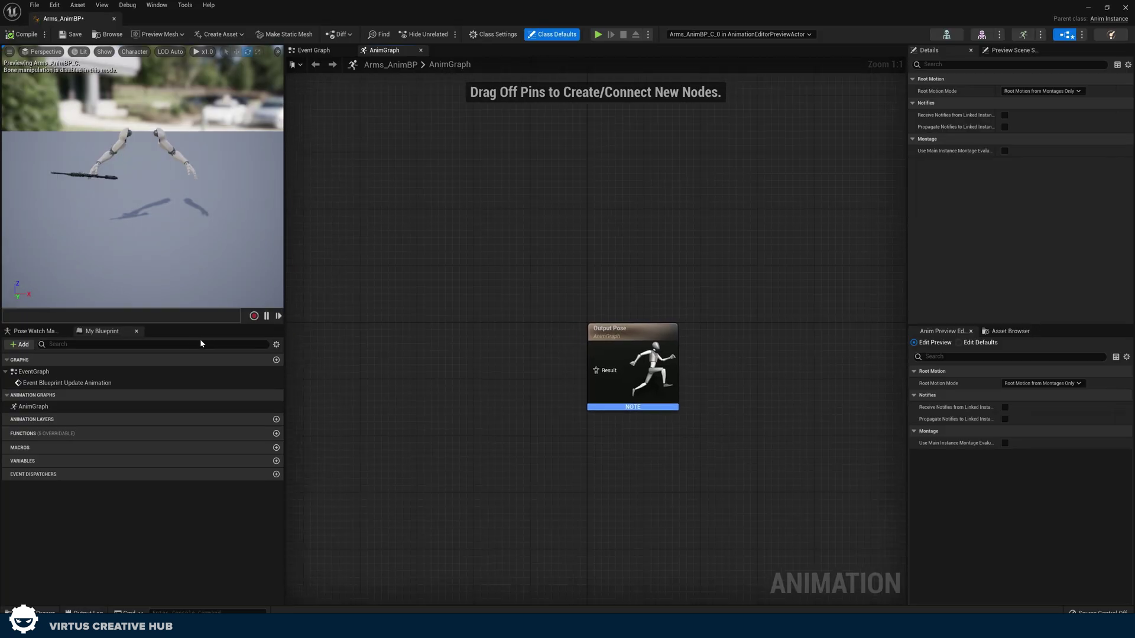
right_drag(464, 339, 483, 238)
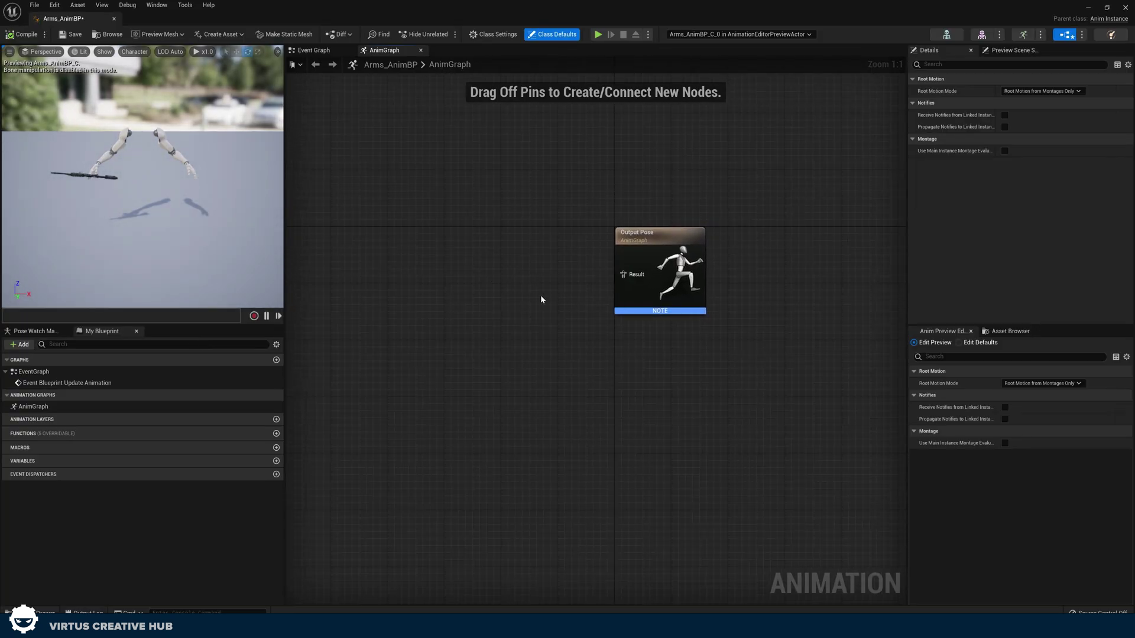
right_click(497, 283)
text(state)
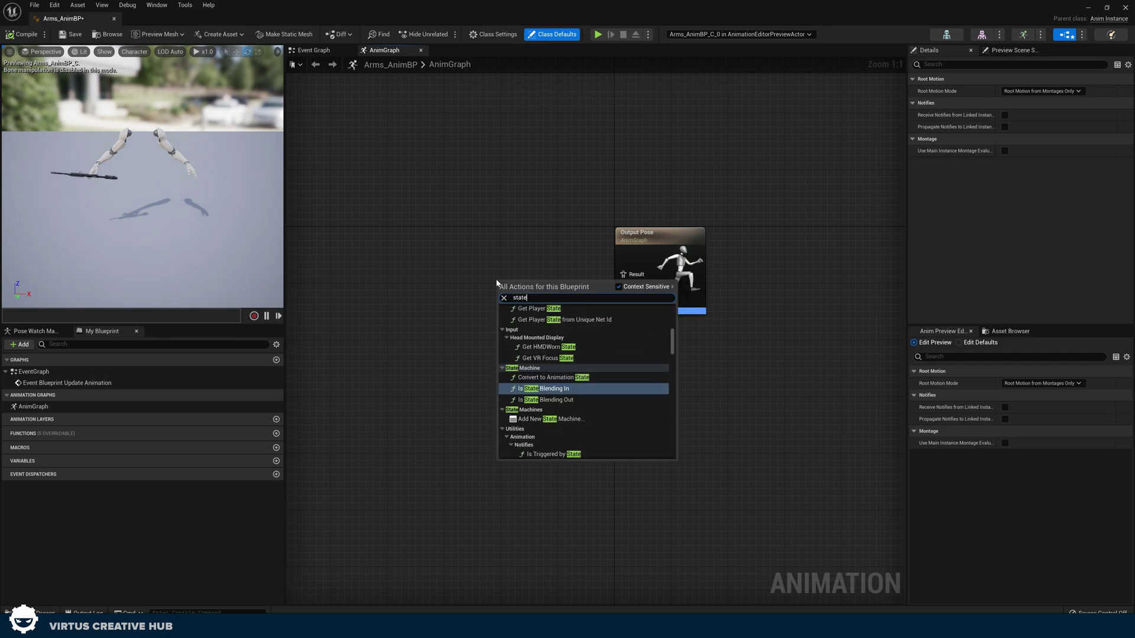
click(533, 419)
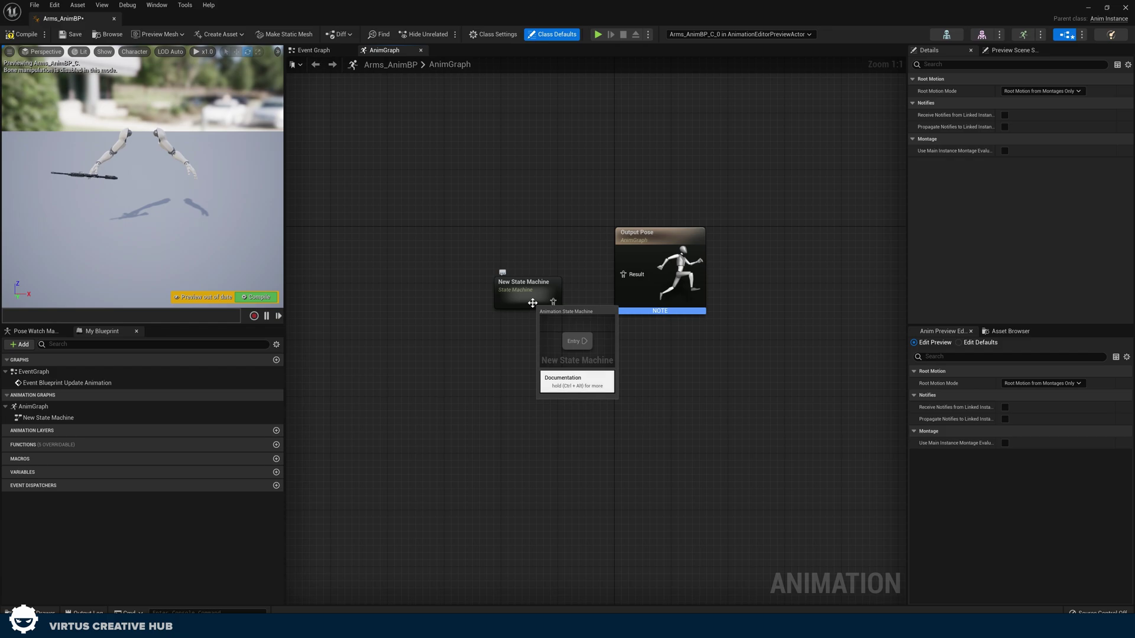
drag(551, 301, 632, 276)
drag(521, 297, 463, 275)
Step: Rename the new state machine node to State Machine
right_click(463, 275)
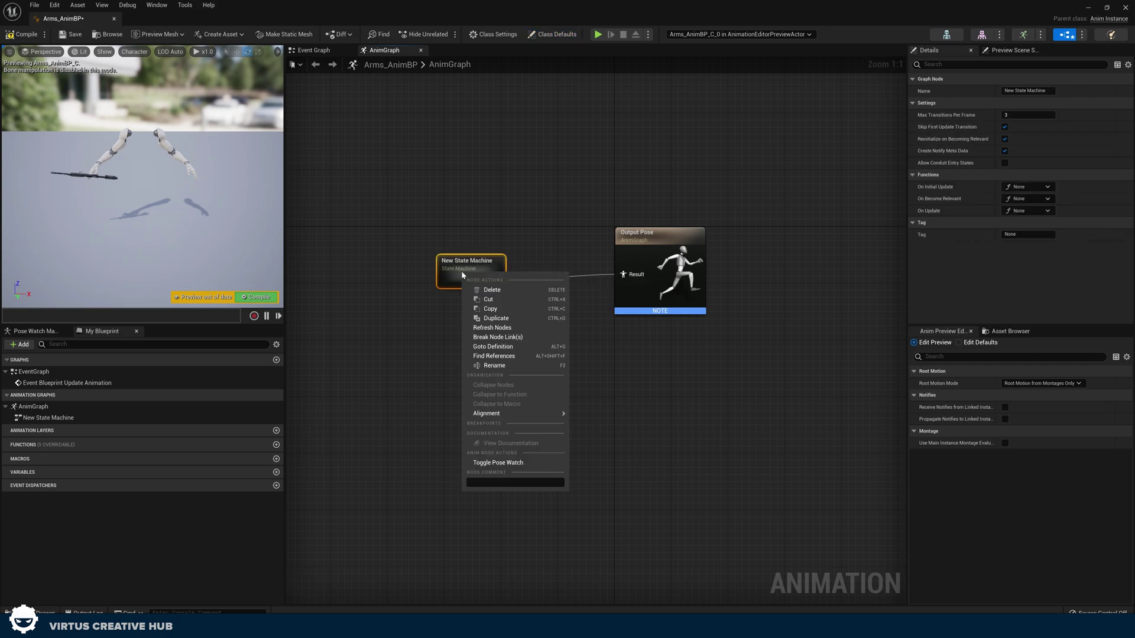
click(502, 366)
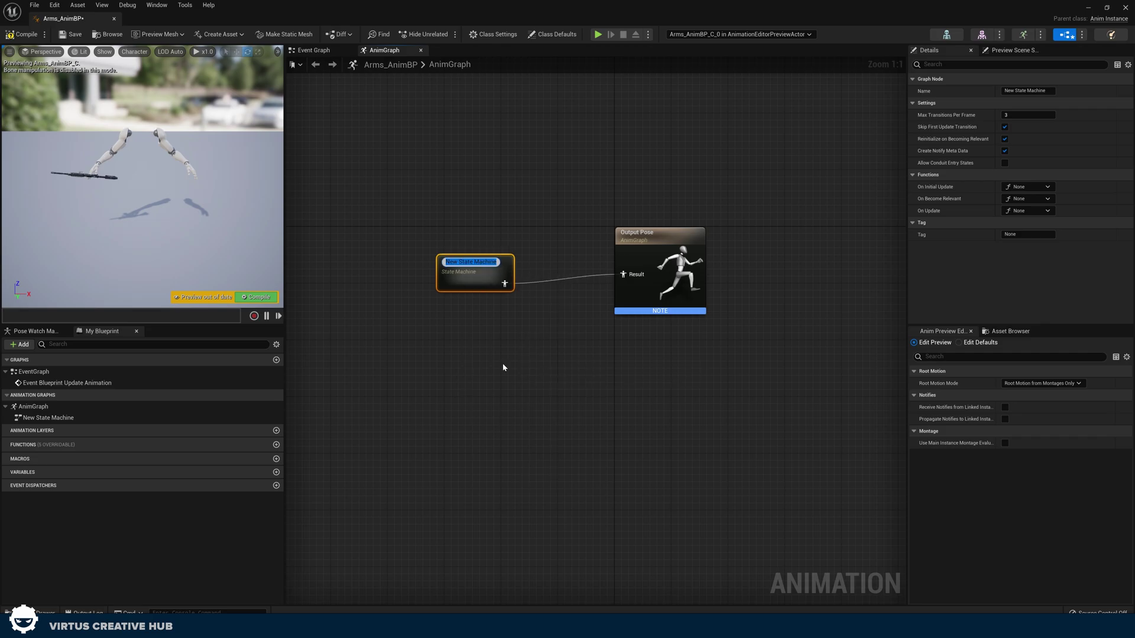
text(Sta)
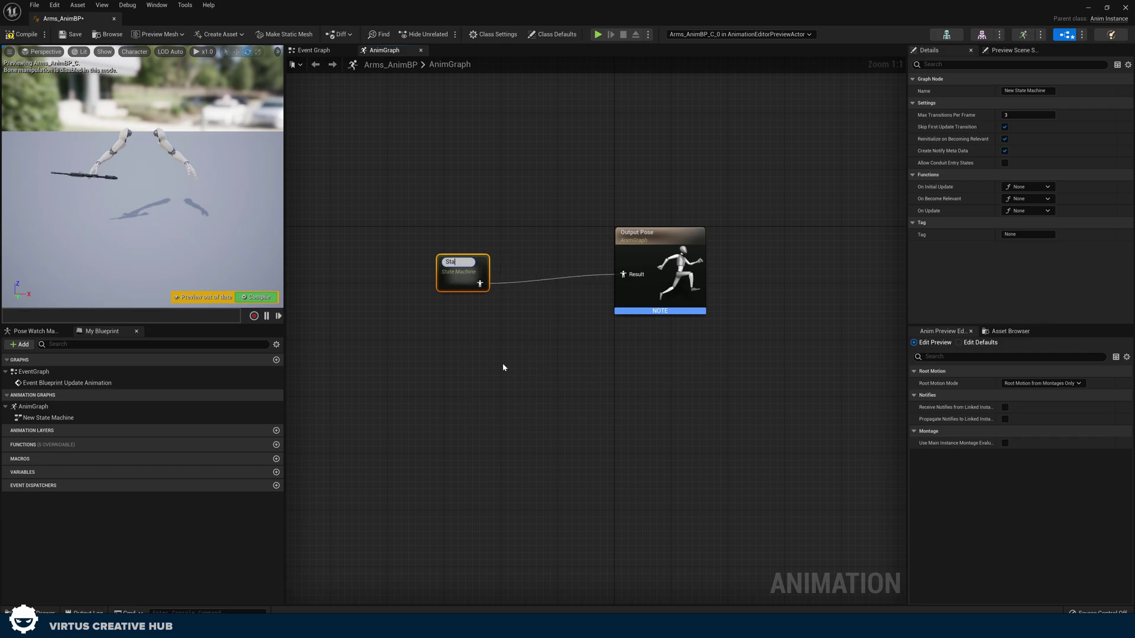
text(te Machine)
key(Return)
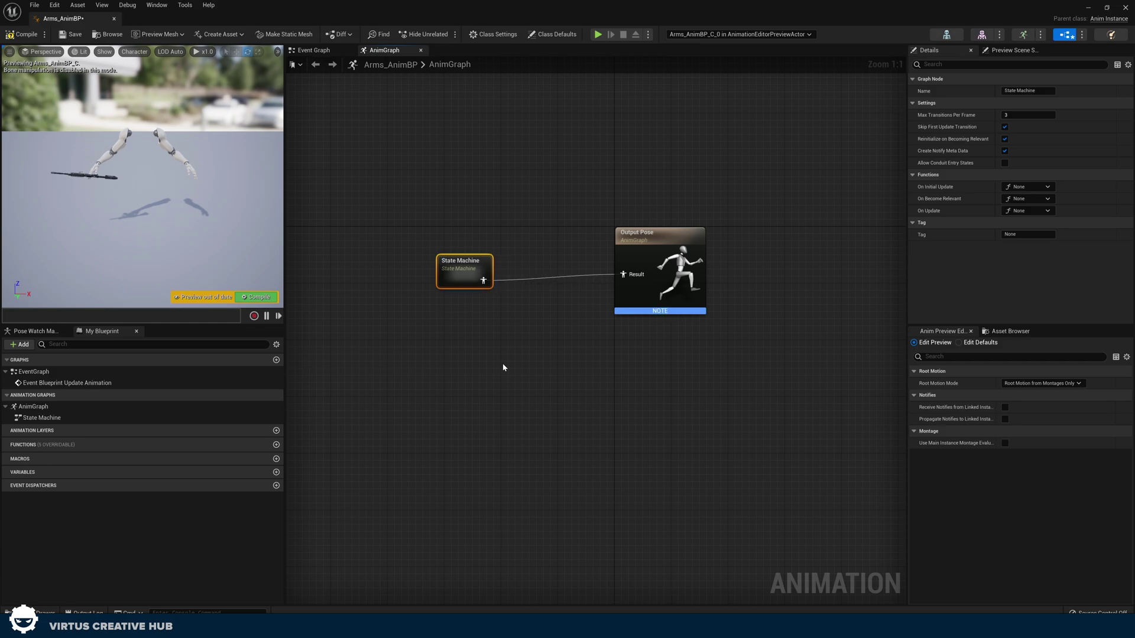
Step: Inside the state machine, add a state named Locomotion linked from Entry and compile the blueprint
double_click(465, 268)
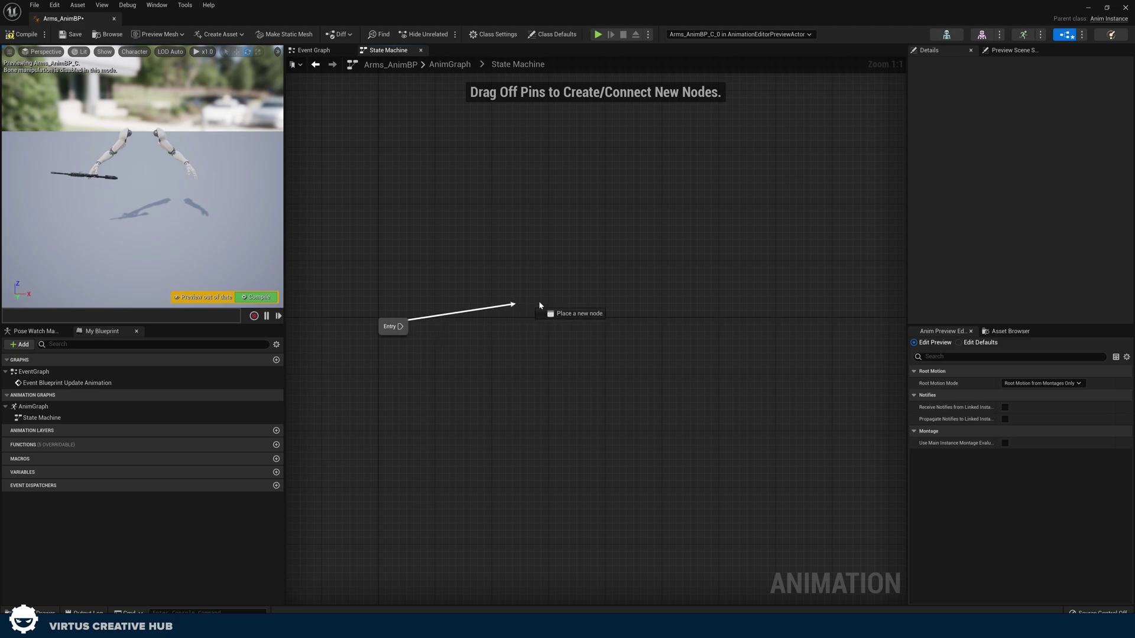
drag(540, 305, 540, 303)
click(562, 333)
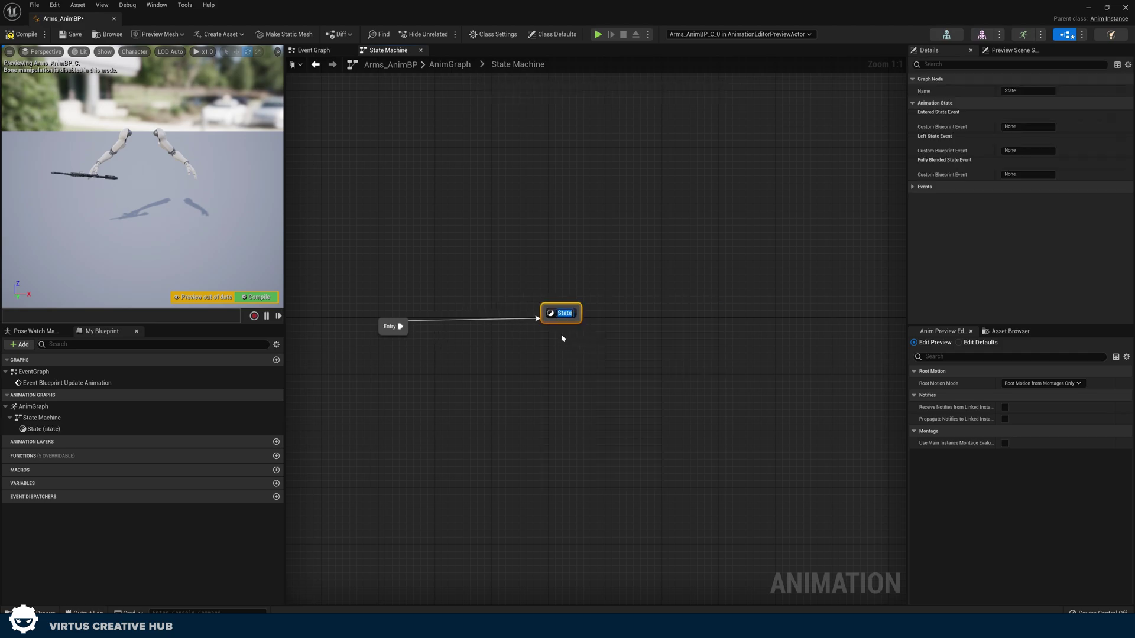
text(Locomotion)
key(Return)
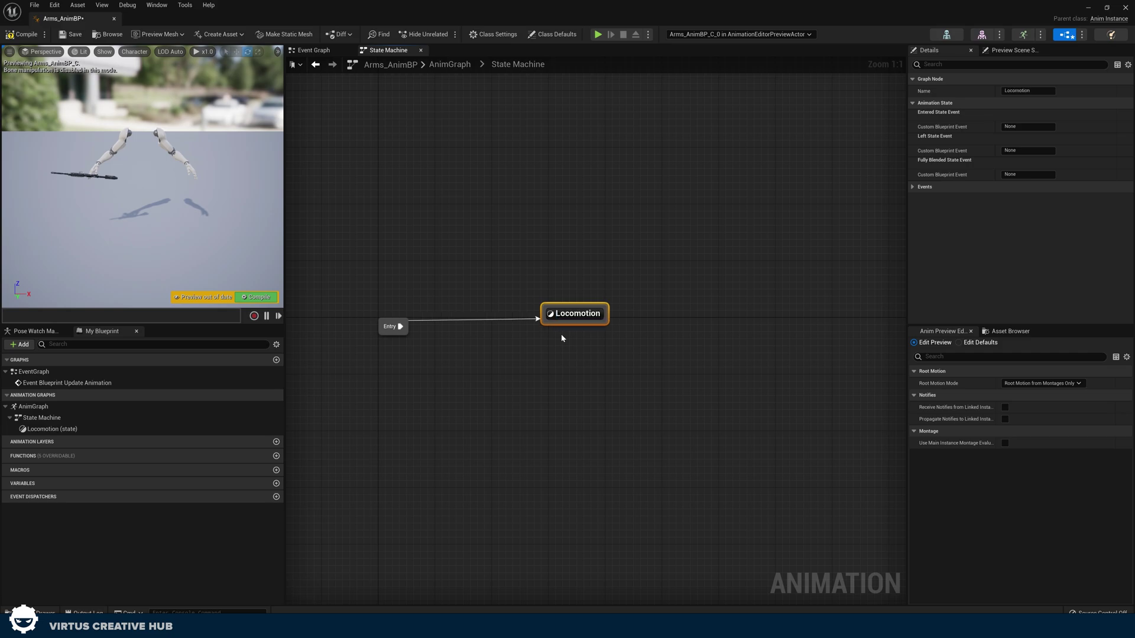
click(263, 299)
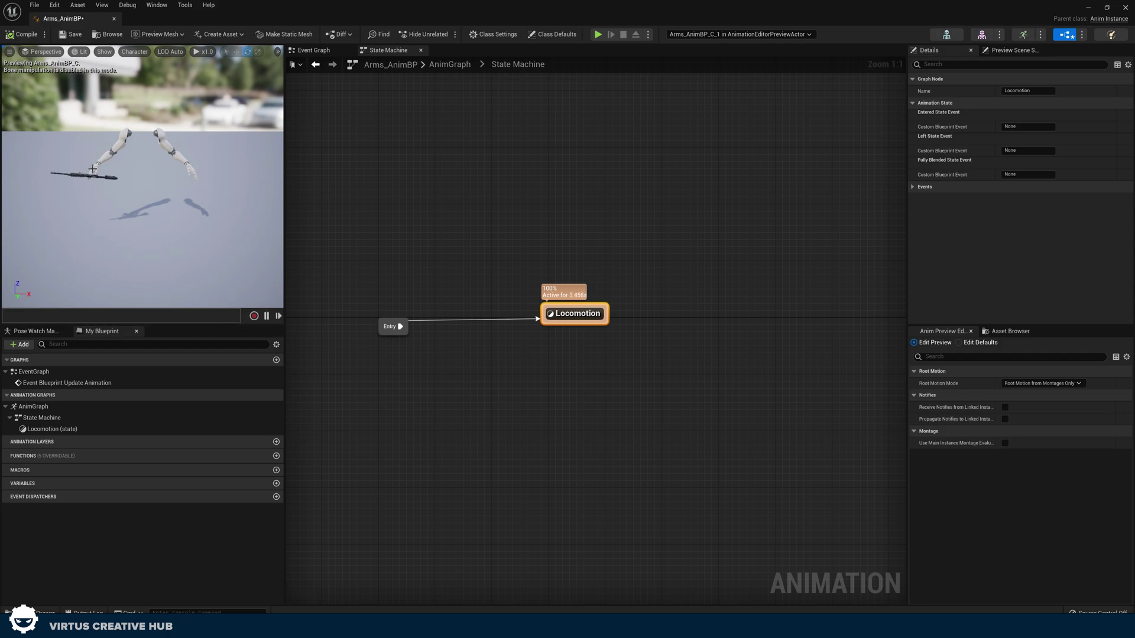
Step: Open the Locomotion state, place the Movement_BS blend space in its graph and connect it to the Output Animation Pose
double_click(555, 321)
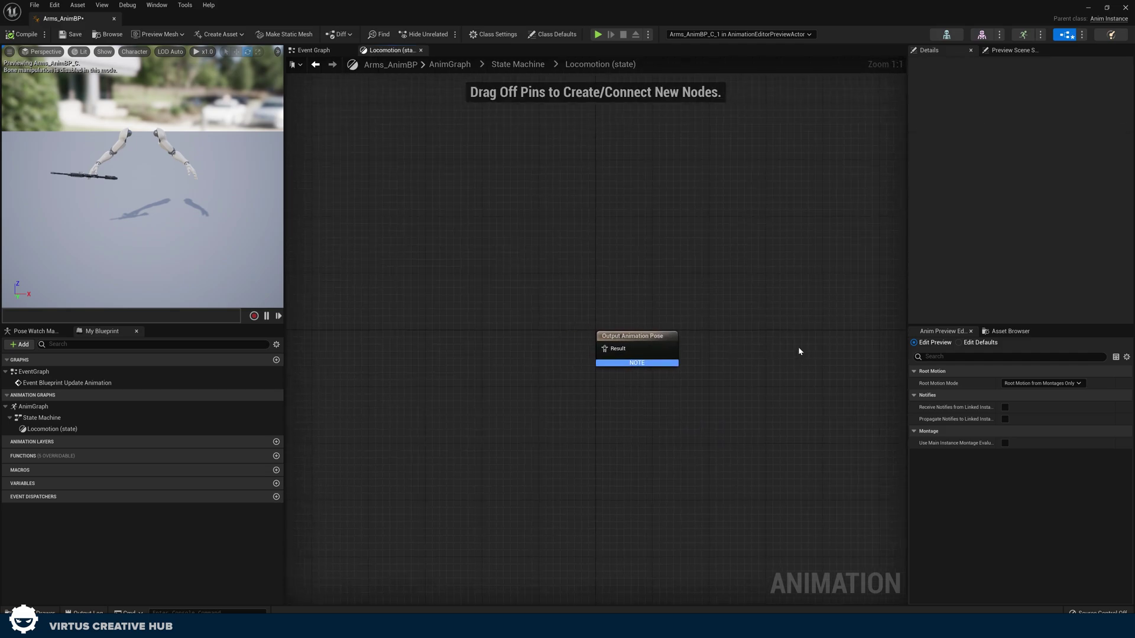
click(1001, 335)
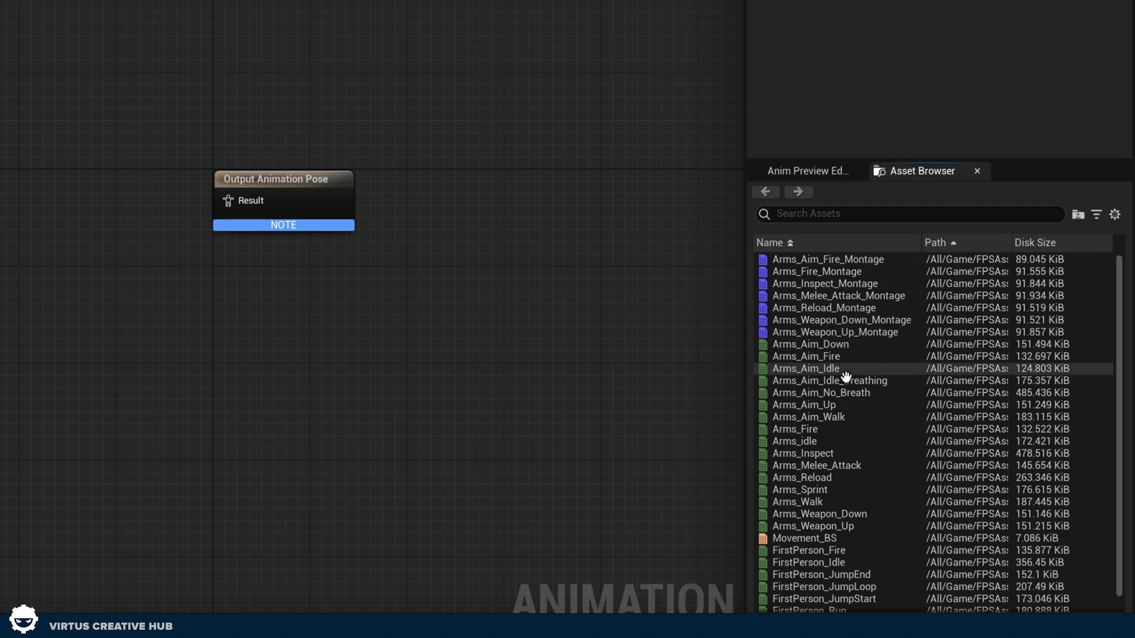
scroll(848, 391, down, 1)
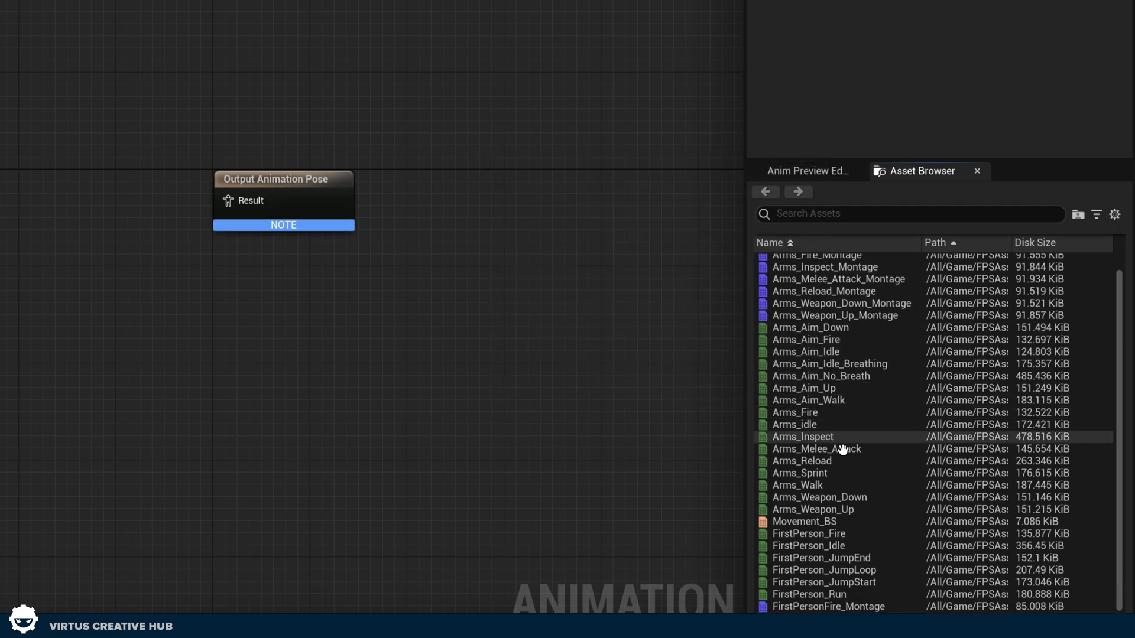
click(823, 525)
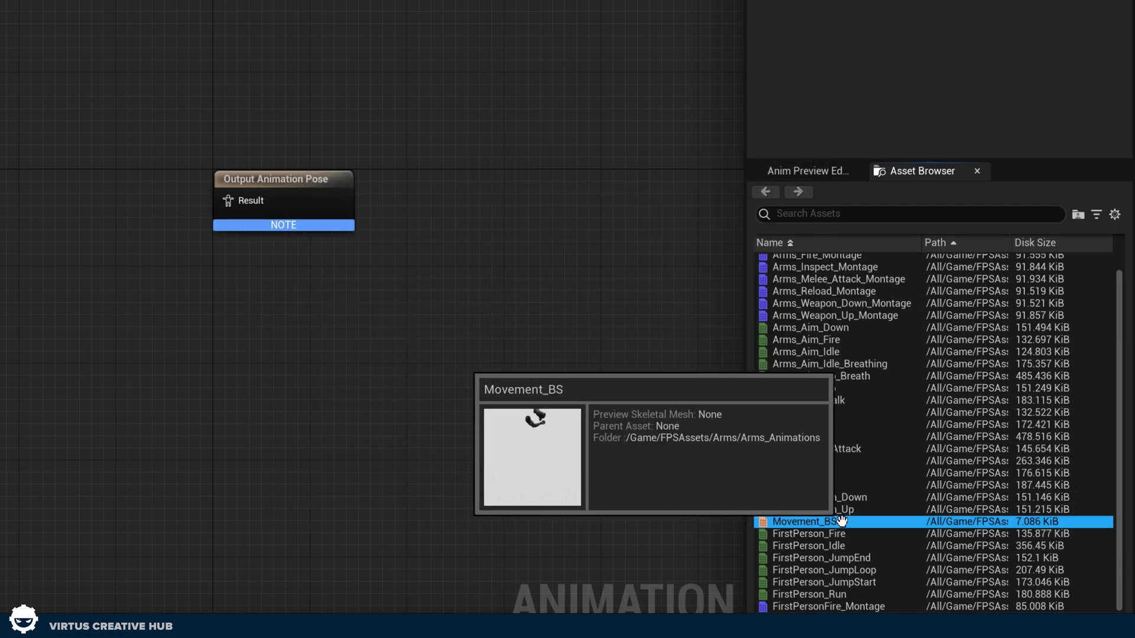
drag(837, 523, 244, 273)
drag(400, 323, 119, 255)
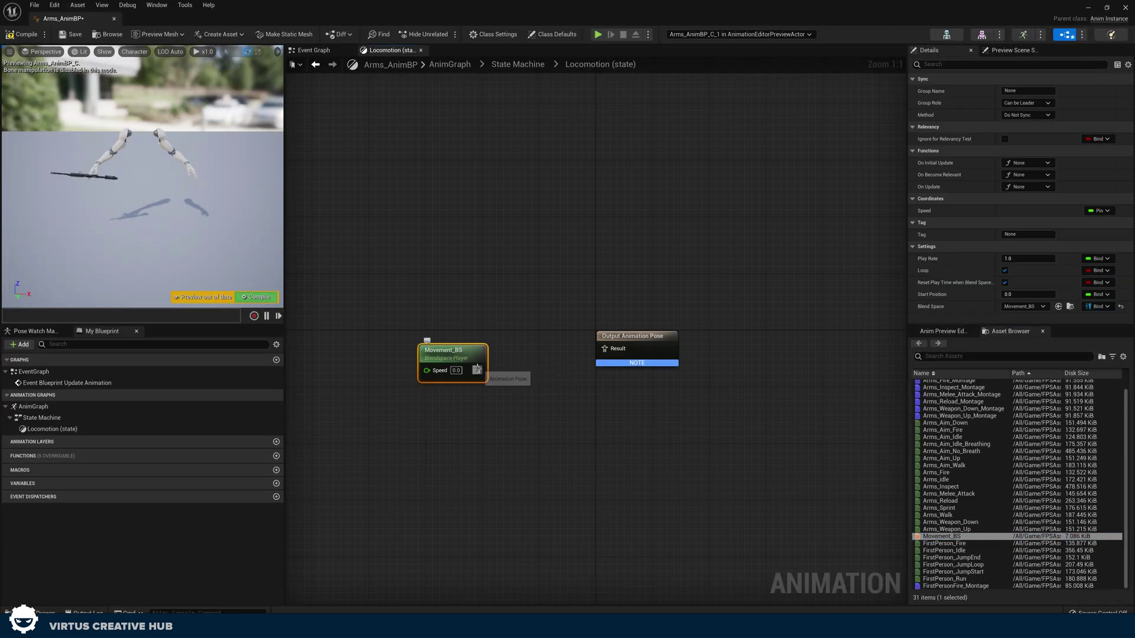
drag(512, 368, 605, 349)
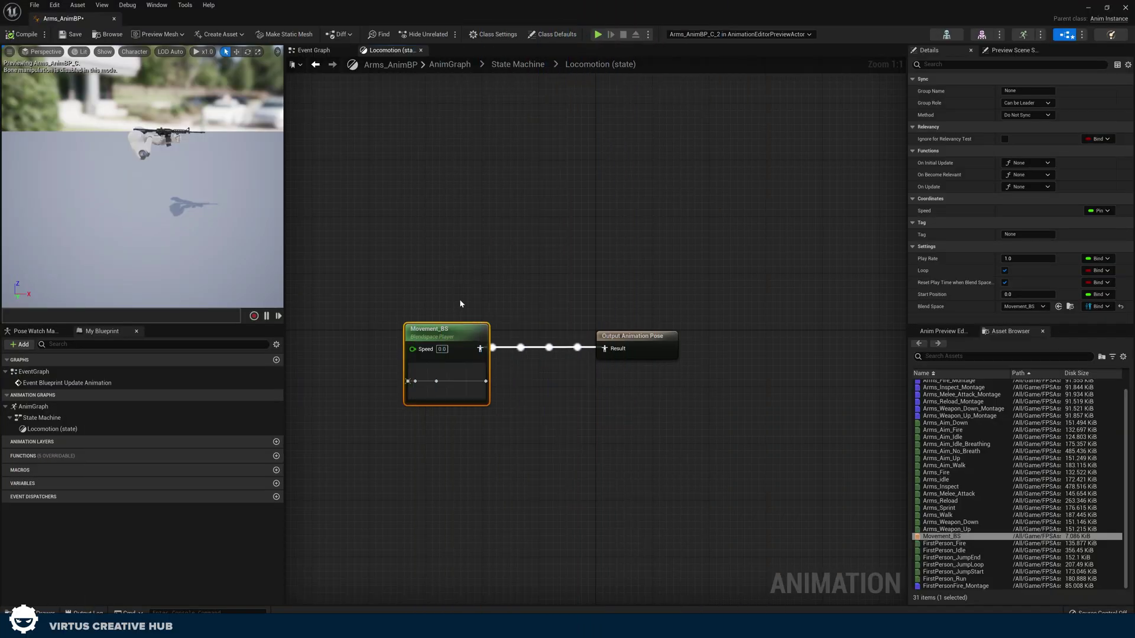
Step: In the Event Graph, add a Cast To FirstPersonCharacter node driven by Event Blueprint Update Animation and place it above and beside the event
click(311, 50)
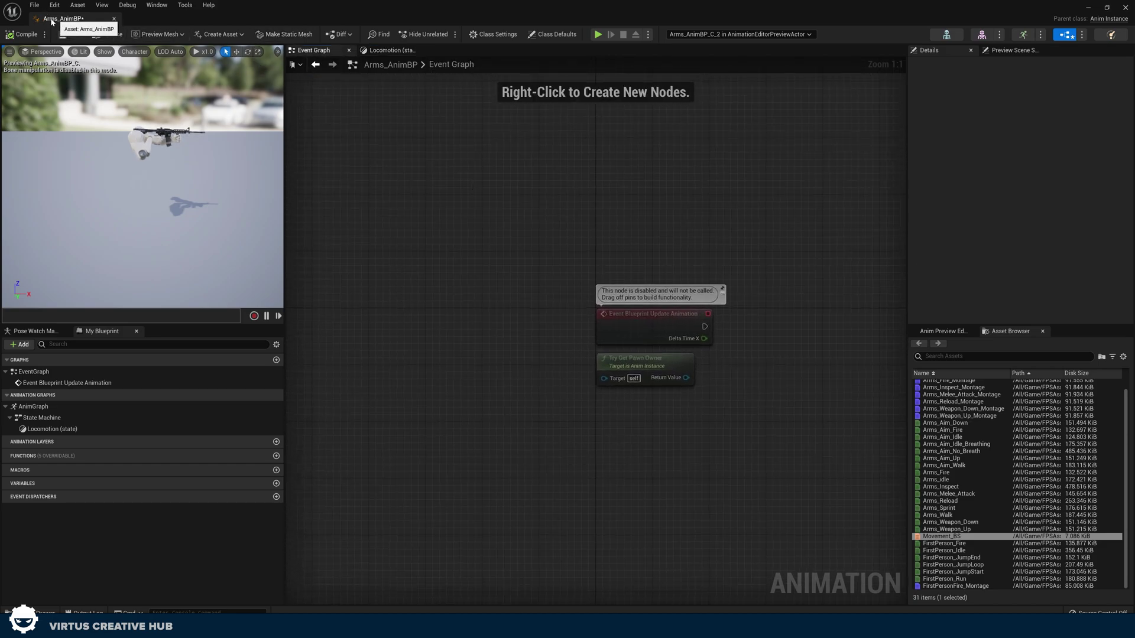
right_drag(542, 243, 298, 199)
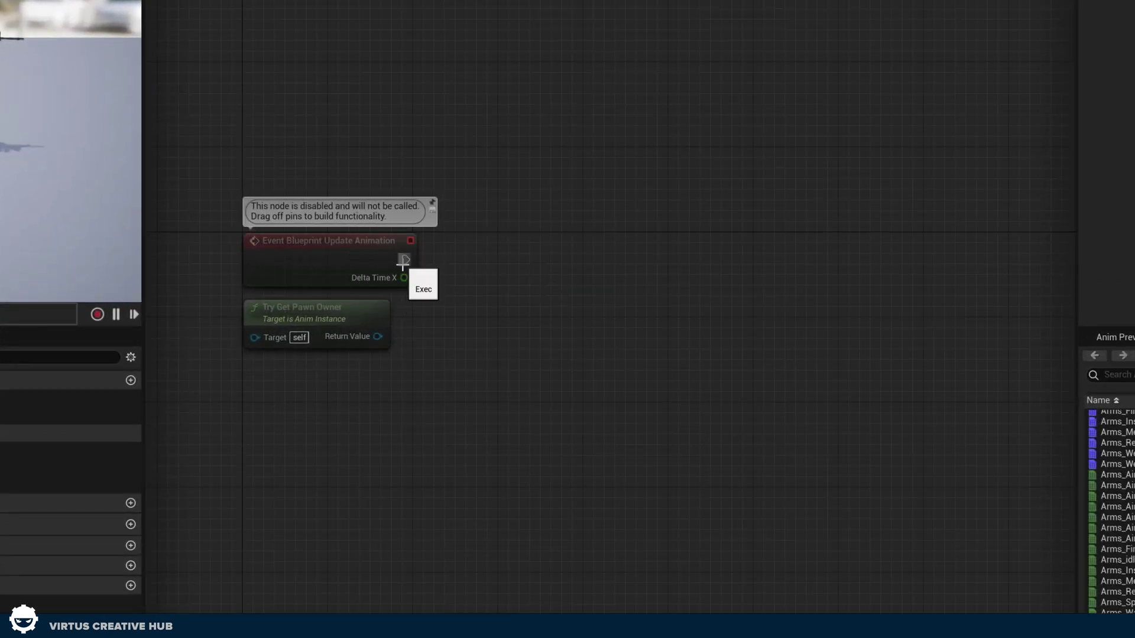
drag(403, 263, 503, 249)
text(cast t)
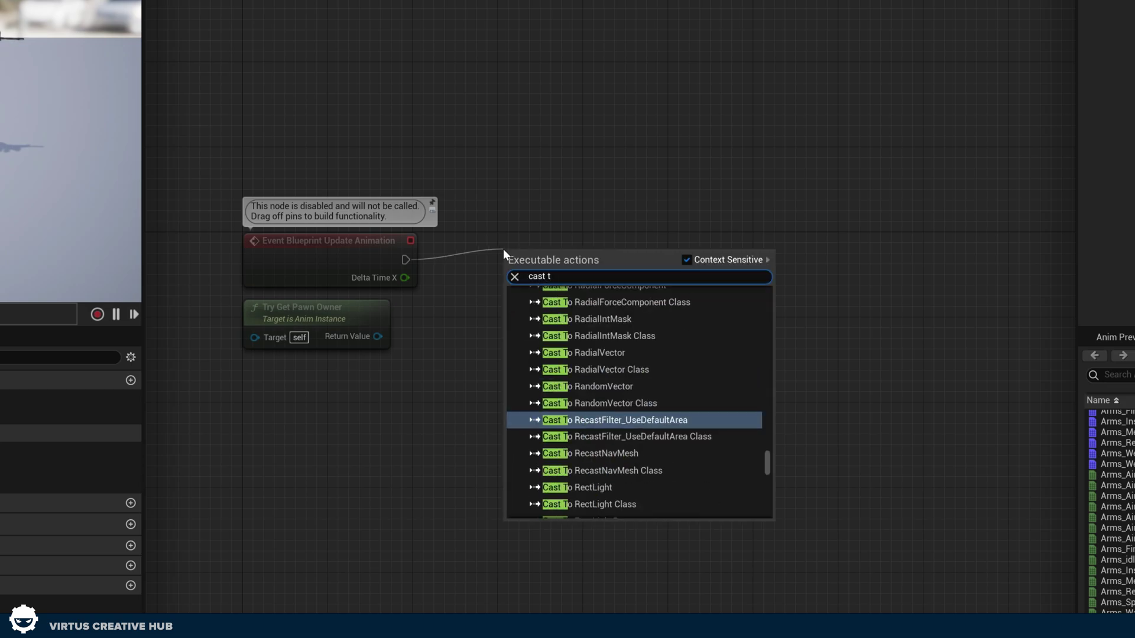
text(o firstper)
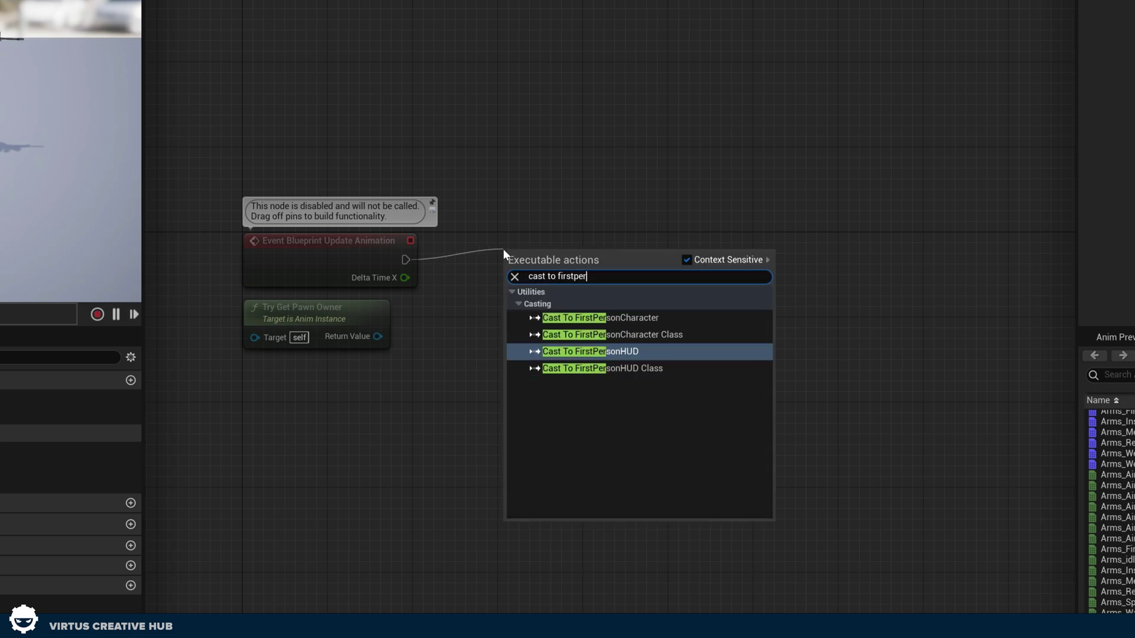
key(Up)
key(Up)
key(Return)
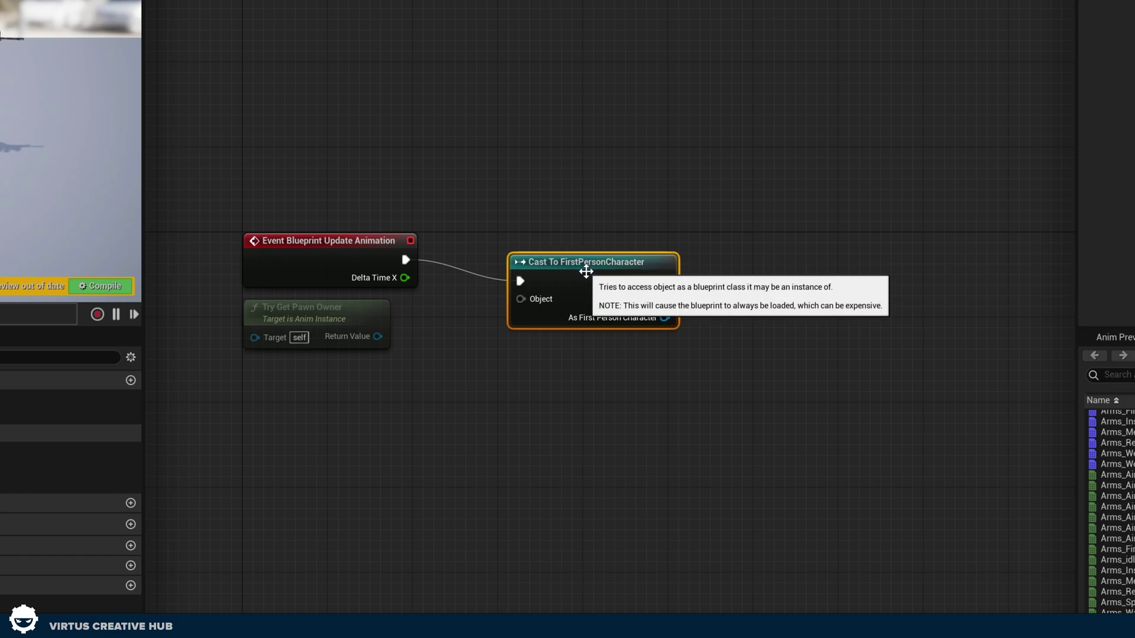
drag(585, 271, 615, 215)
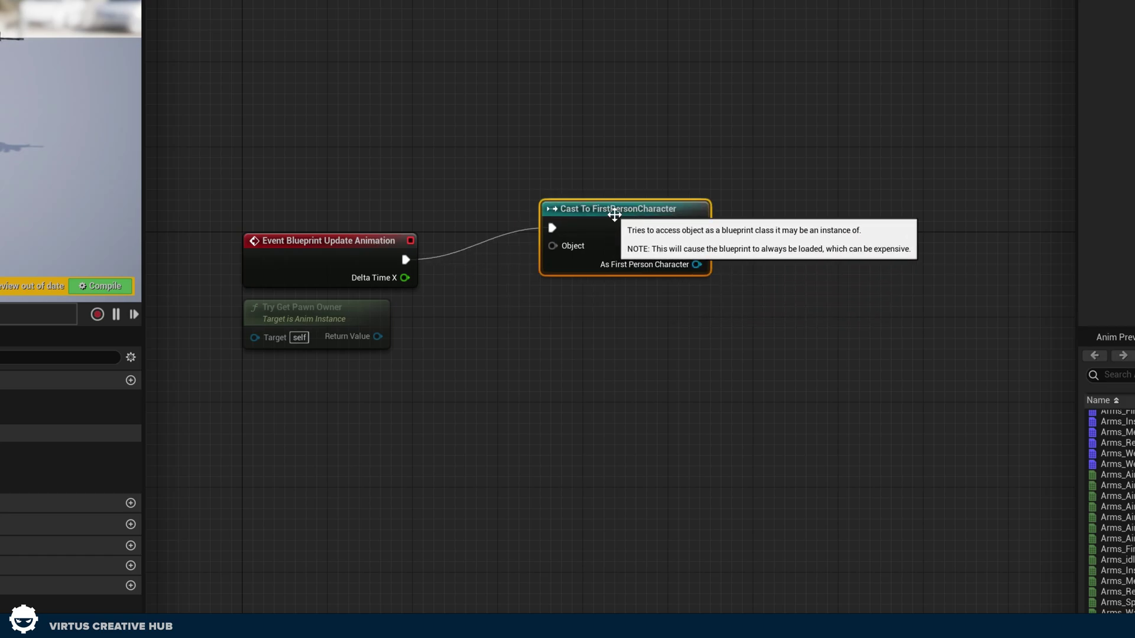
Step: Feed the cast's Object input from a Get Player Character node and place that node below the event nodes
drag(559, 250, 515, 394)
text(g)
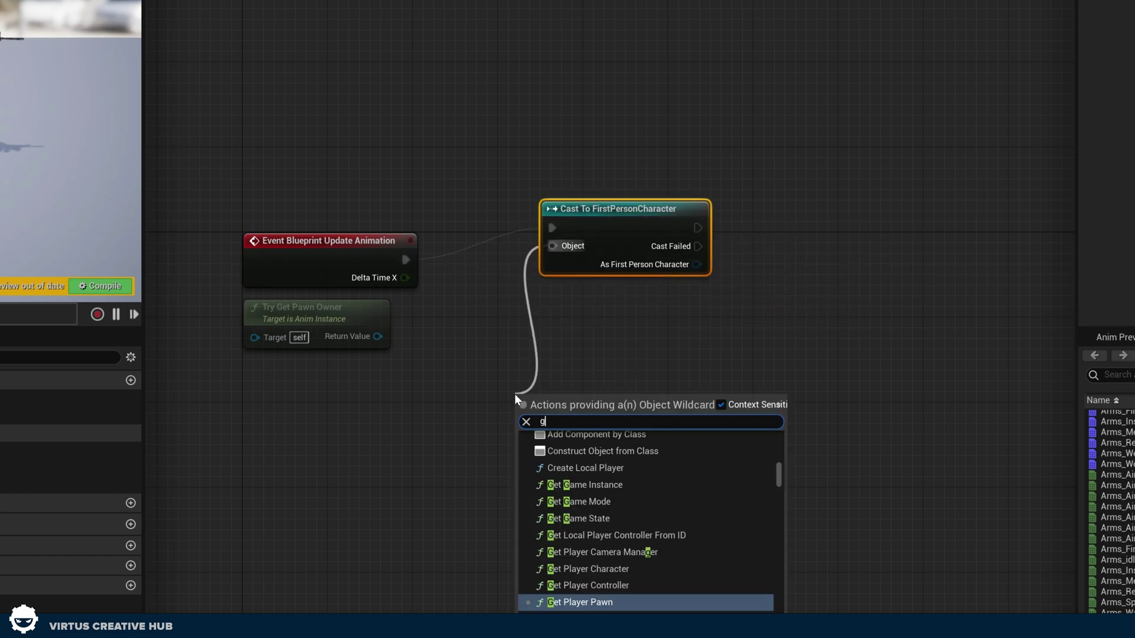
text(et play)
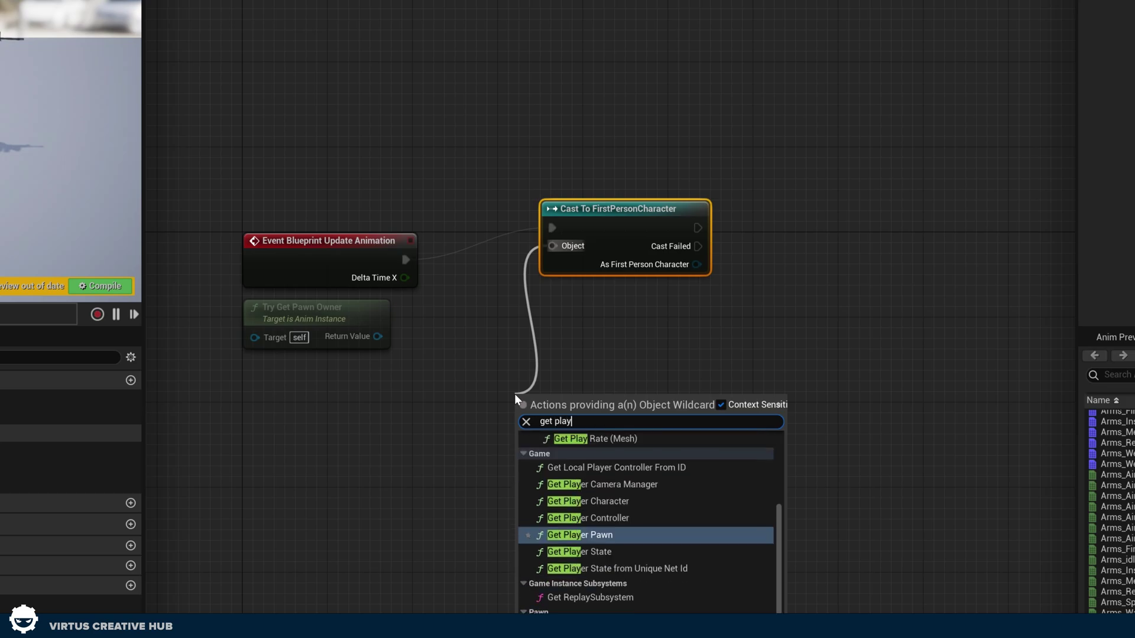
text(er character)
key(Return)
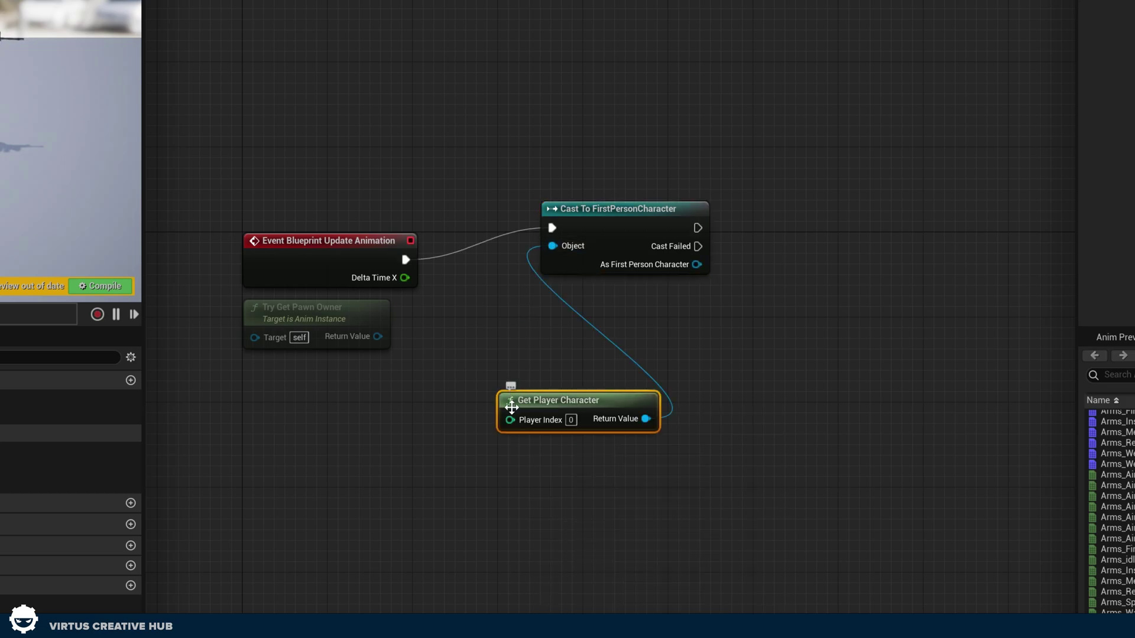
drag(511, 407, 340, 448)
right_drag(661, 333, 506, 390)
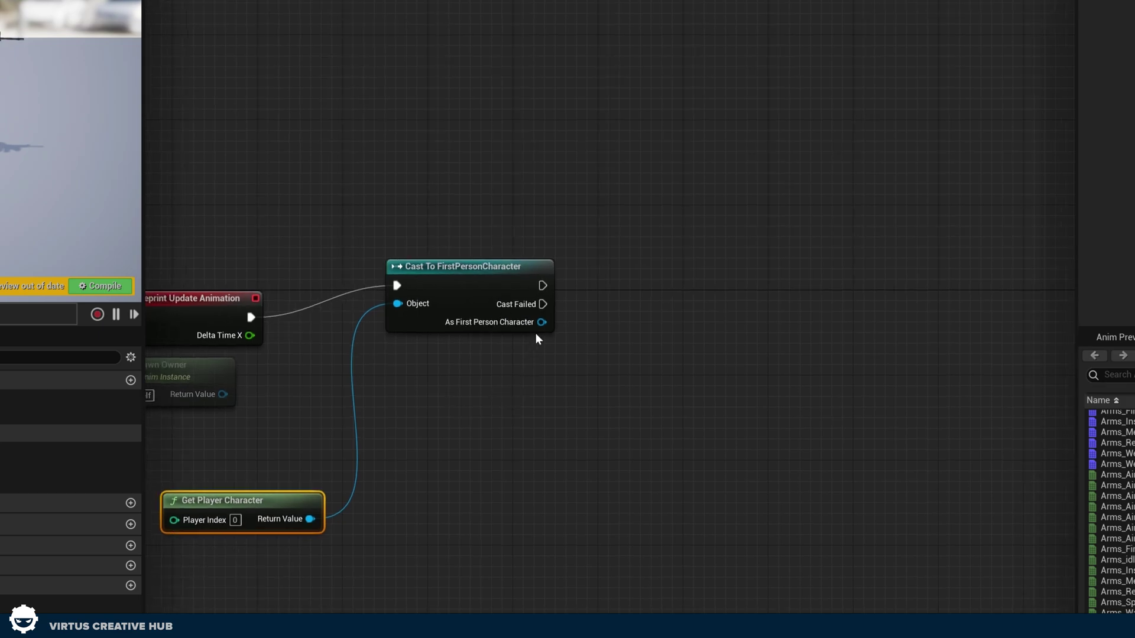
Step: Add a Get Velocity node fed by the cast's As First Person Character output and place it below the cast node
drag(542, 323, 607, 374)
text(get )
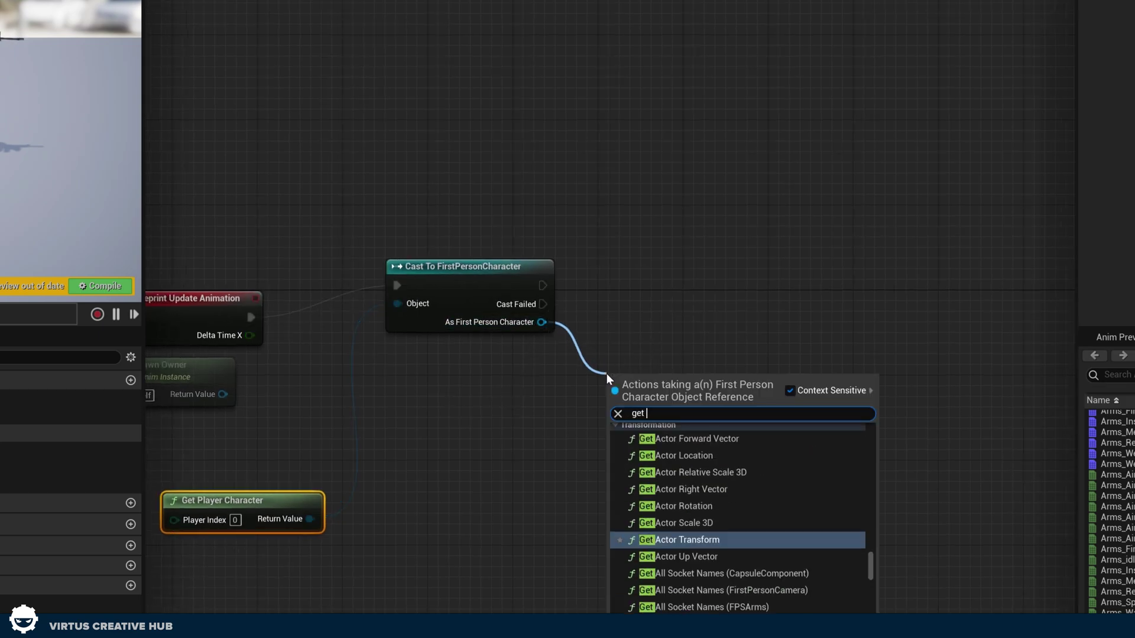
text(velocit)
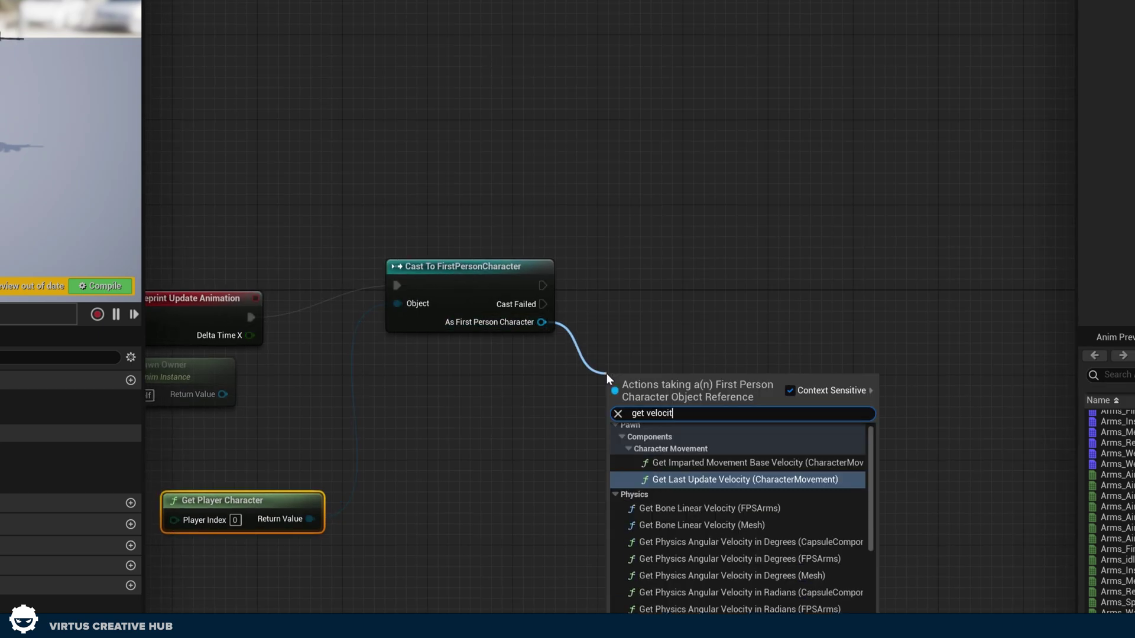
text(y)
scroll(697, 532, down, 5)
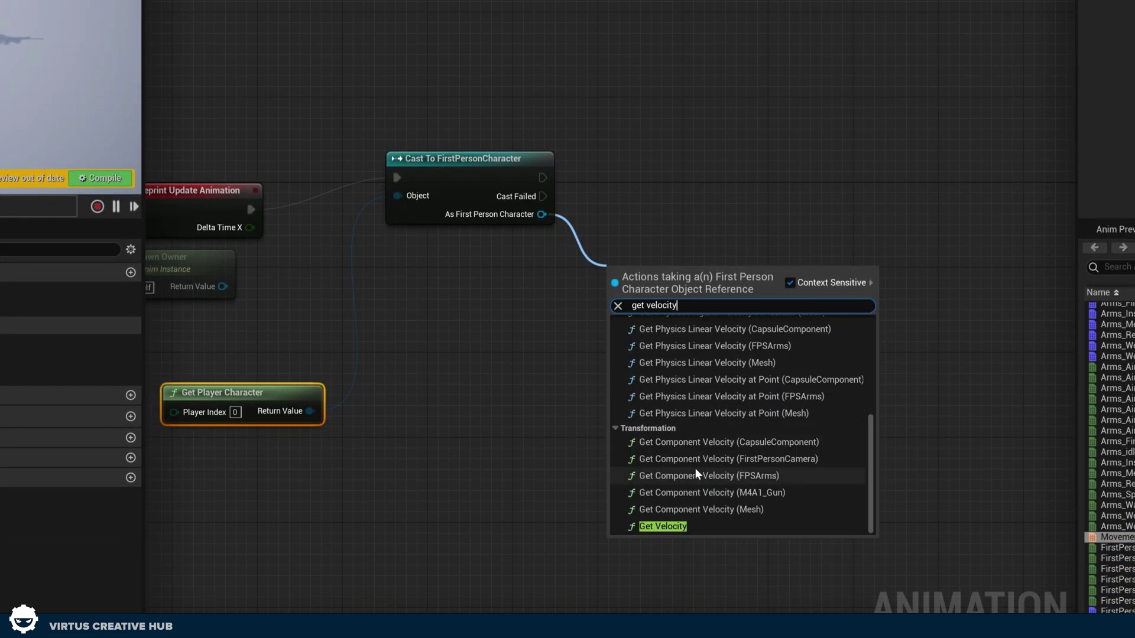
click(696, 531)
drag(694, 279, 673, 317)
Step: Feed Get Velocity's Return Value into a new Vector Length node and place that node beside Get Velocity
right_drag(722, 262, 406, 219)
drag(376, 282, 529, 218)
text(v)
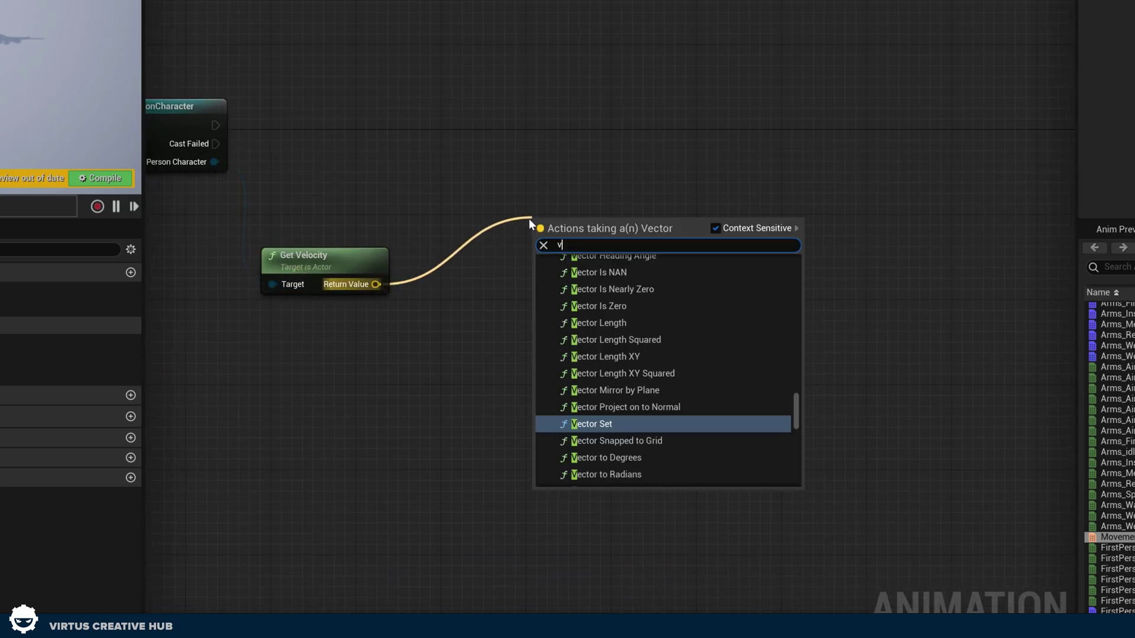
text(ector lengt)
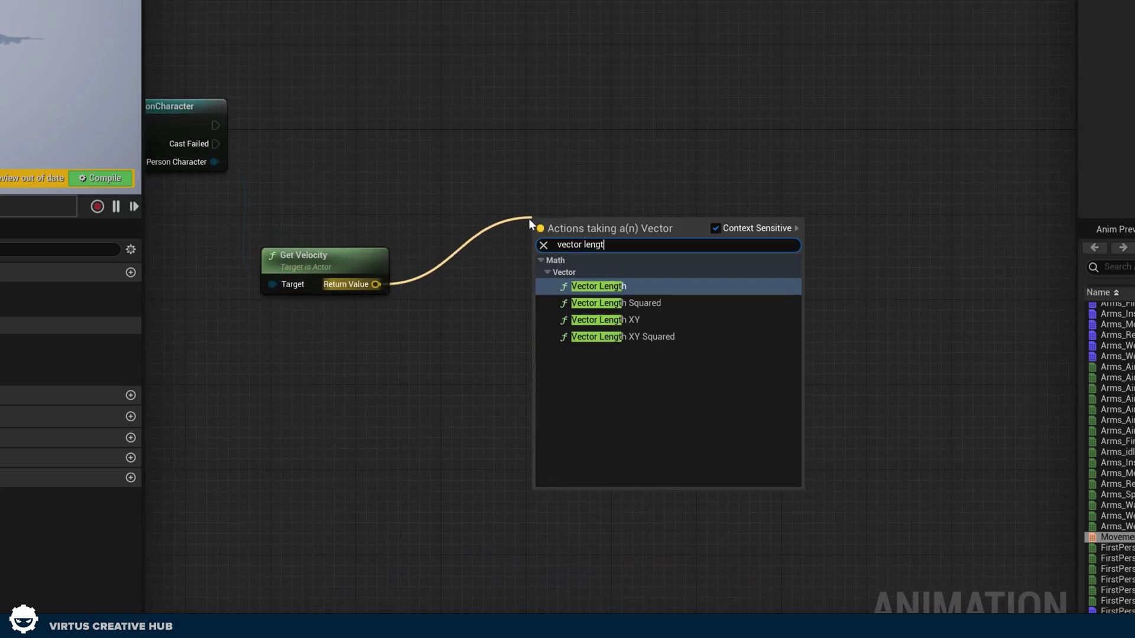
text(h)
click(540, 287)
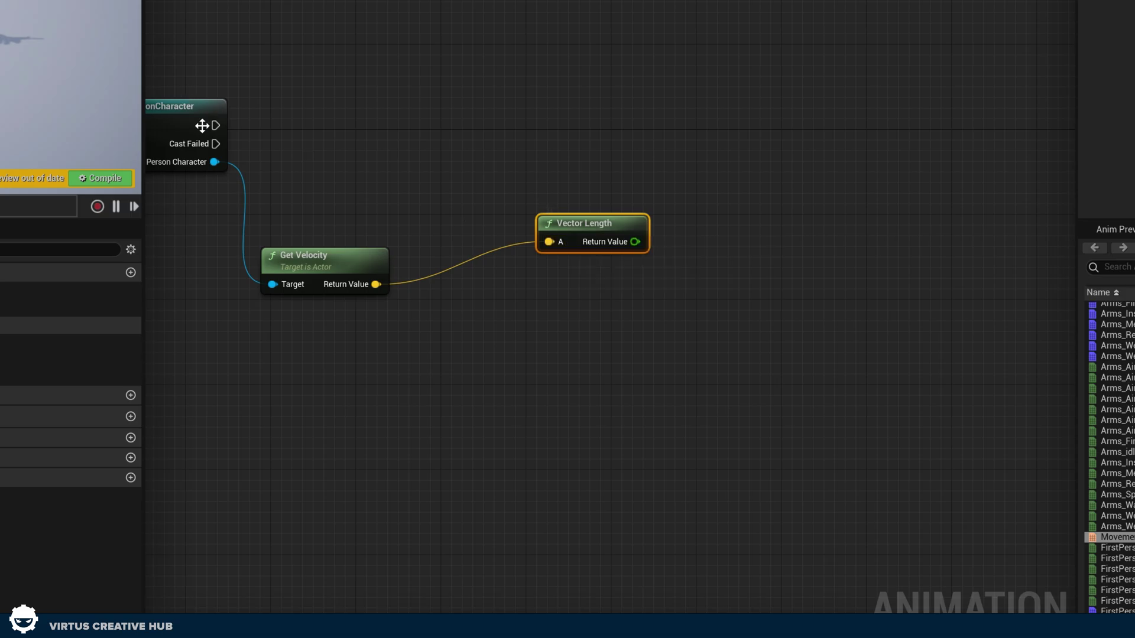
drag(553, 243, 507, 255)
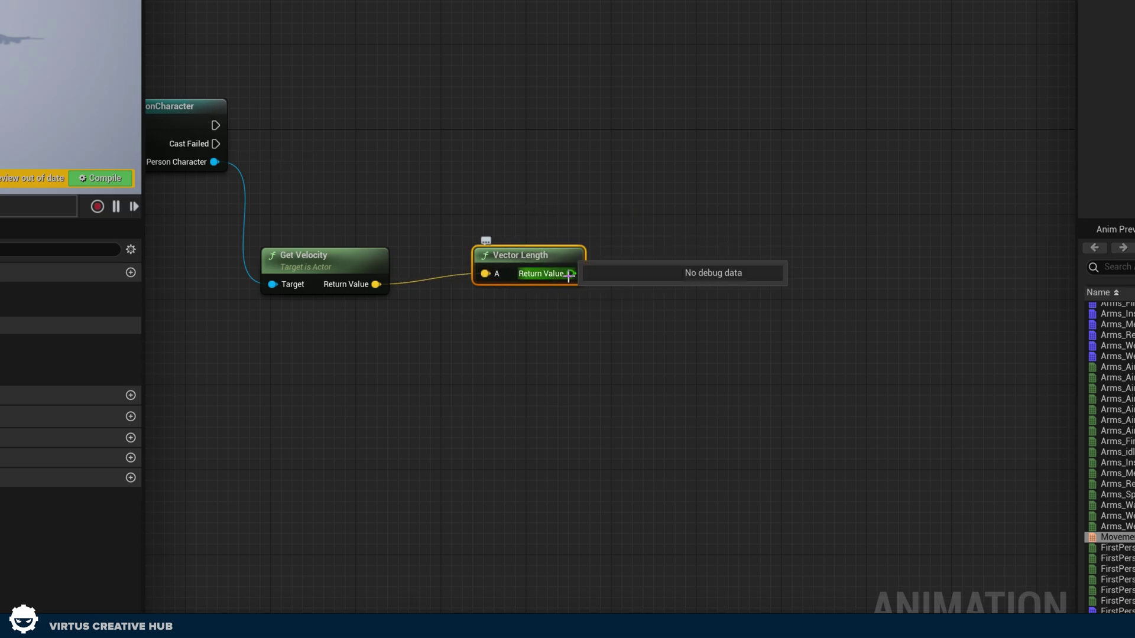
Step: Promote the Vector Length result to a float variable named Speed and raise its SET node above the math nodes
drag(568, 275, 677, 198)
click(732, 253)
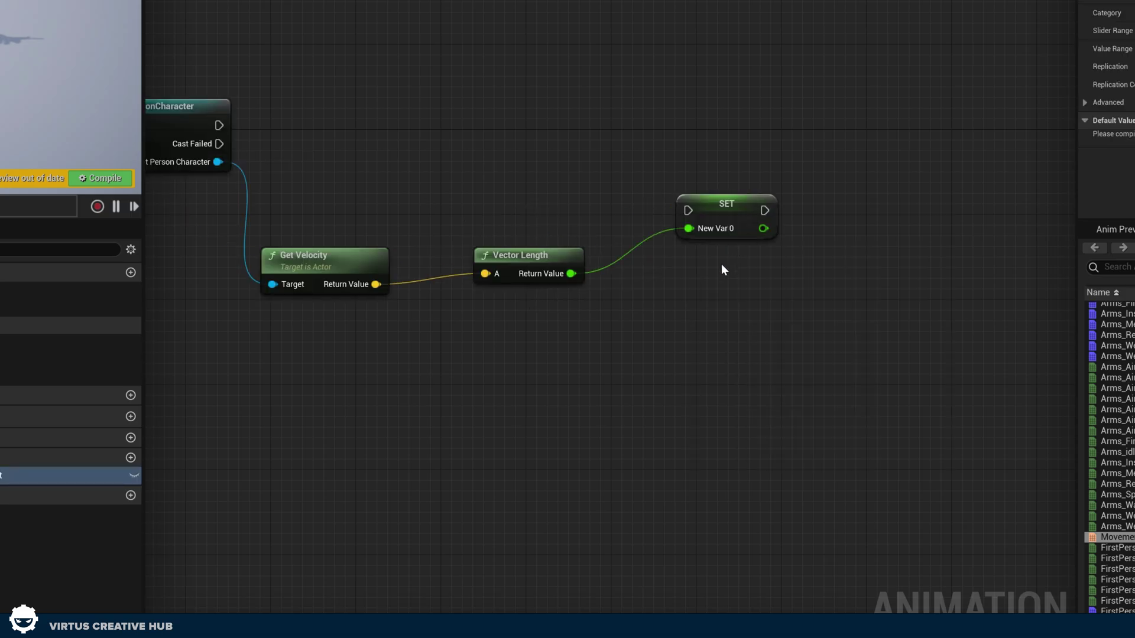
text(Speed)
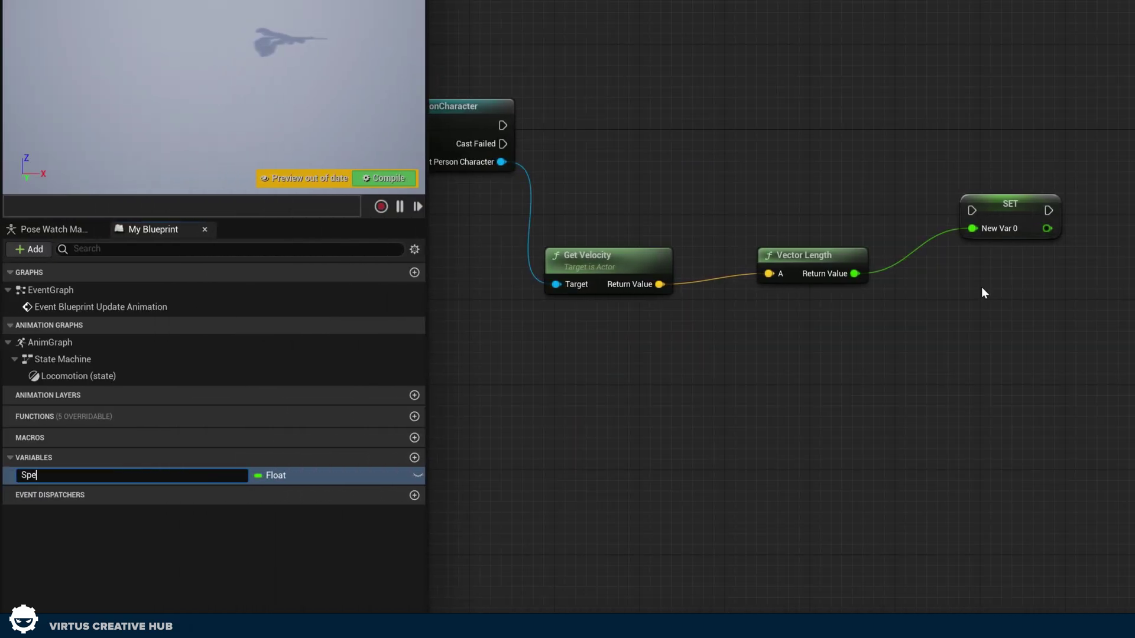
key(Return)
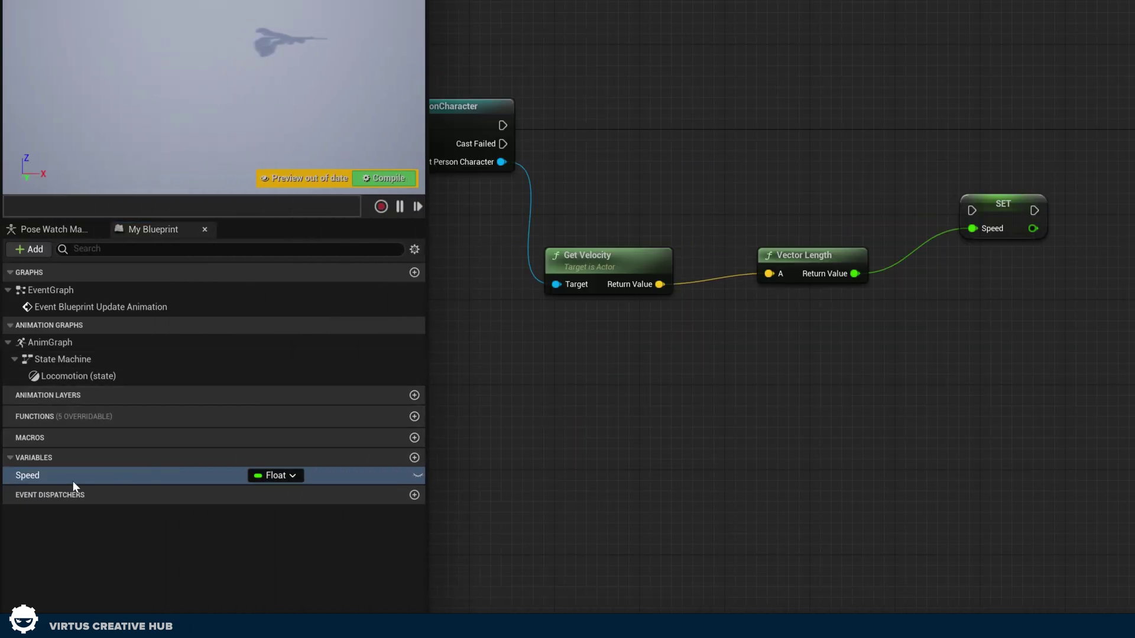
drag(1014, 211, 1002, 142)
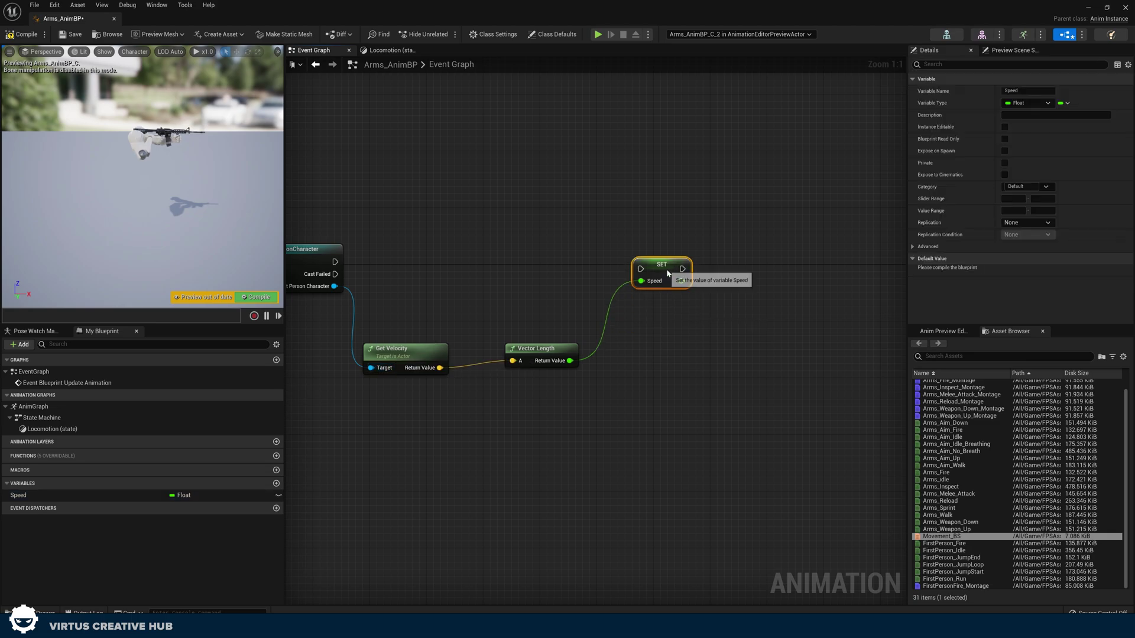
Step: Connect the cast's success execution output to the SET Speed node and compile the animation blueprint
right_drag(574, 305, 779, 287)
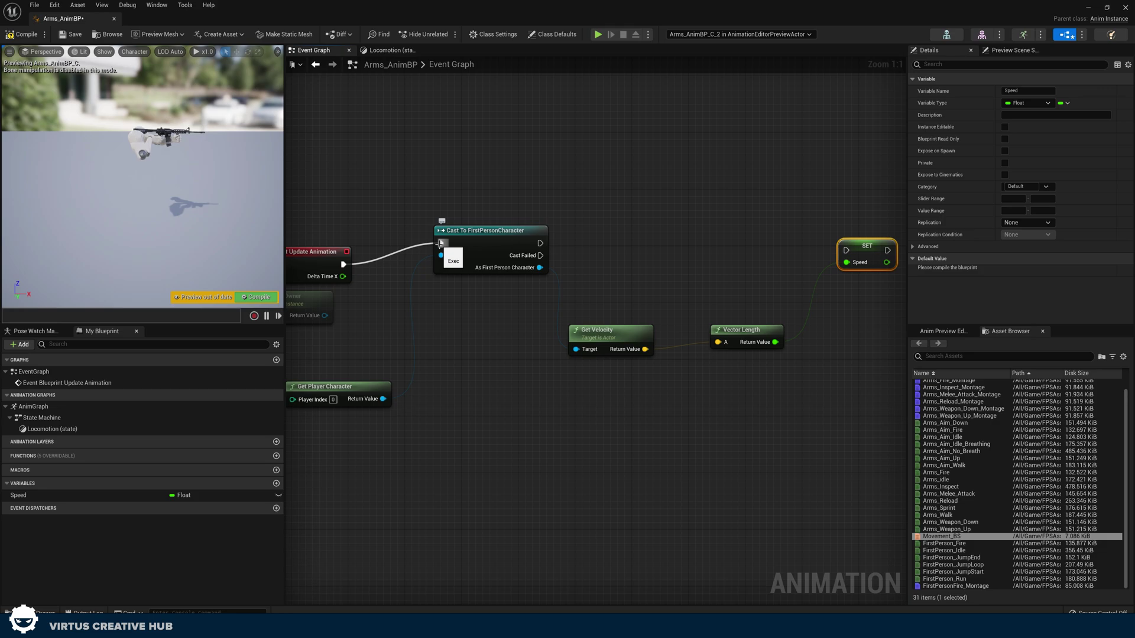
right_drag(452, 248, 348, 281)
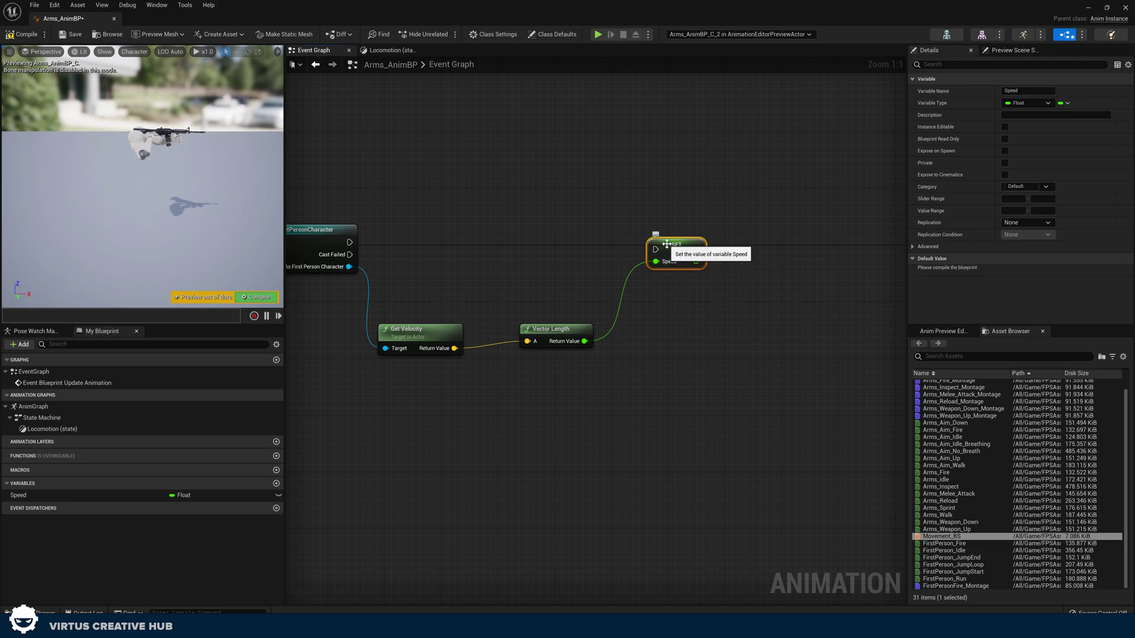
right_drag(615, 175, 744, 220)
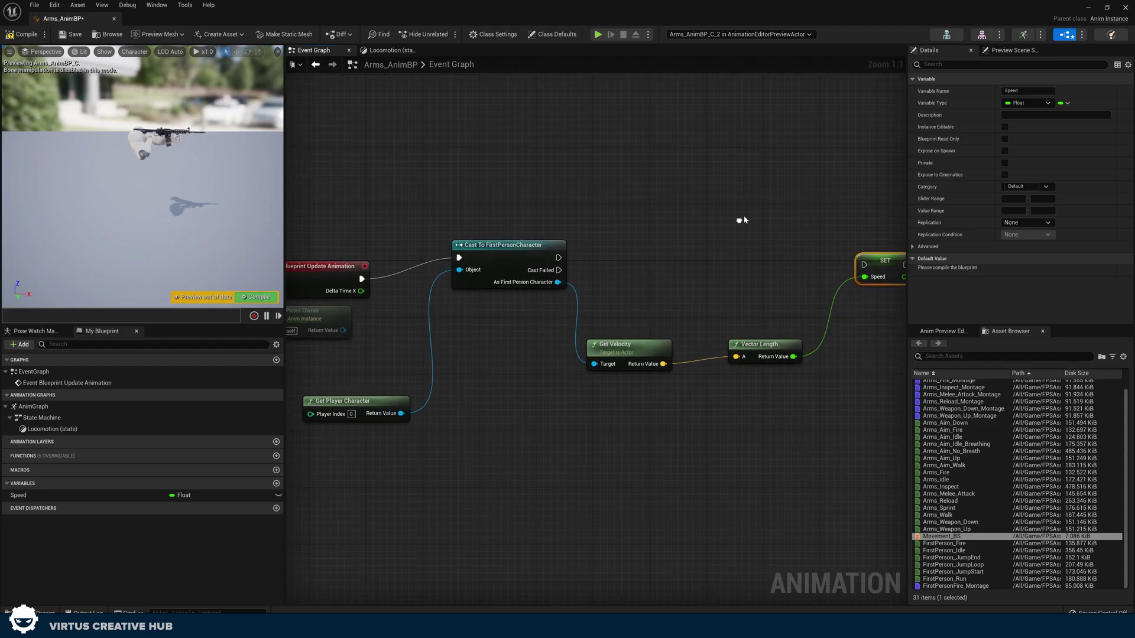
scroll(742, 221, down, 1)
drag(583, 256, 755, 261)
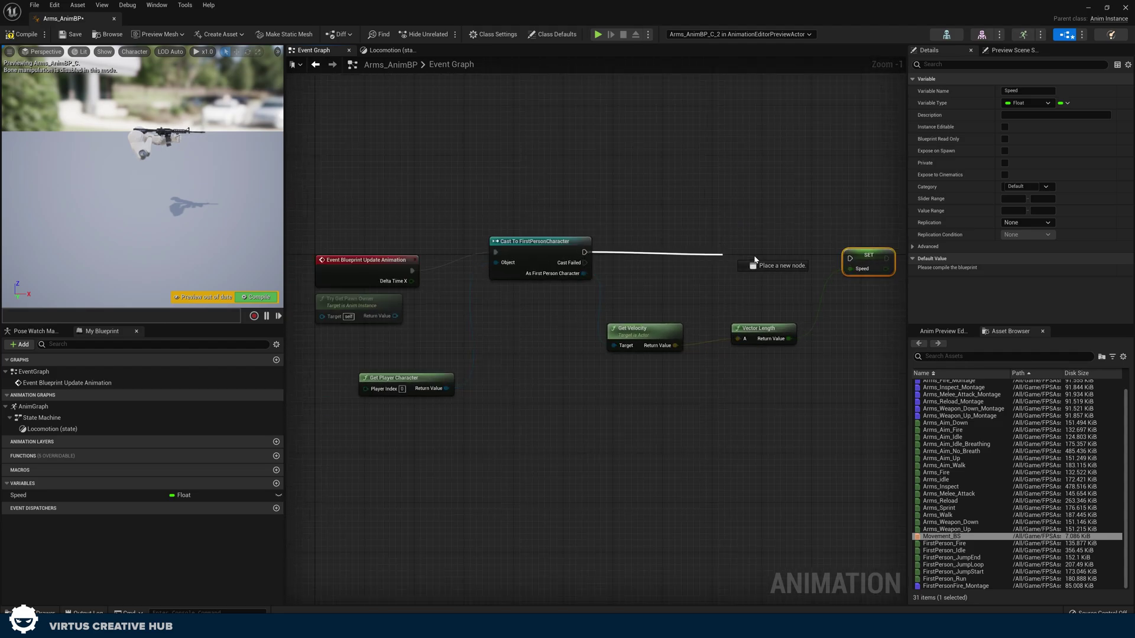
drag(844, 262, 850, 258)
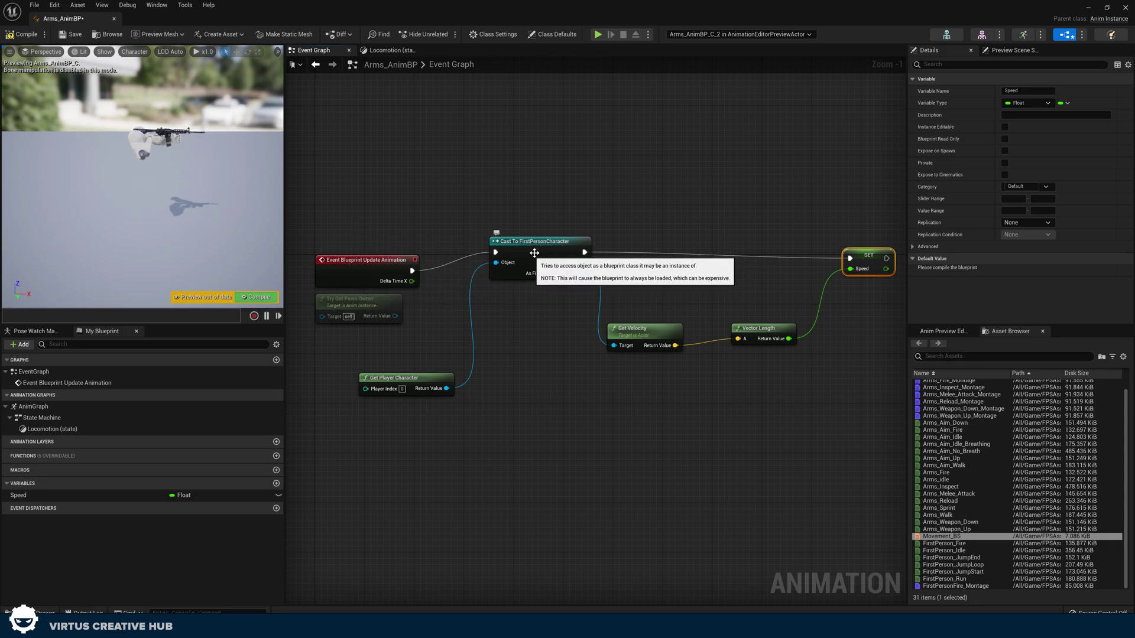
click(260, 296)
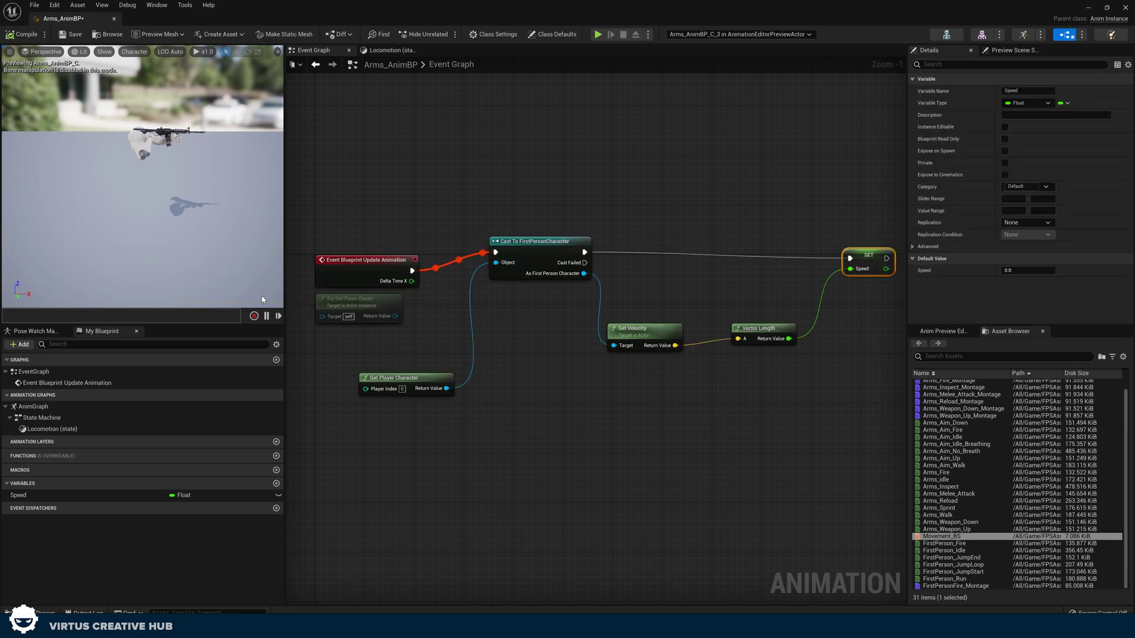
Step: In the Locomotion state, place a Speed getter, connect it to Movement_BS's Speed input and compile the blueprint
click(385, 51)
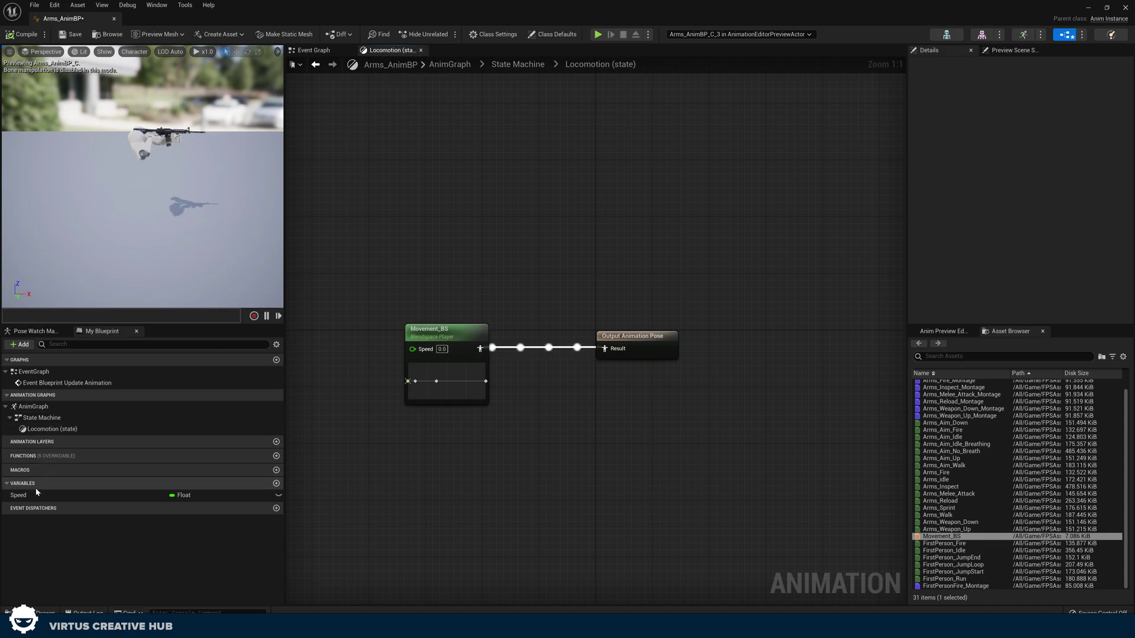
drag(21, 495, 272, 313)
drag(303, 269, 412, 348)
click(325, 285)
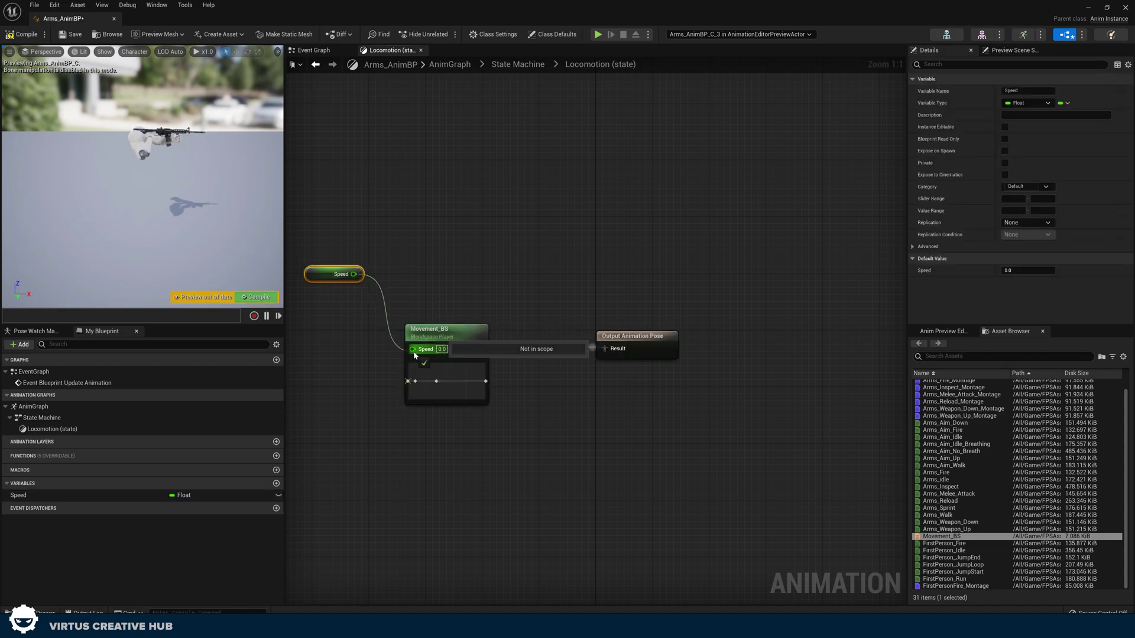
click(24, 39)
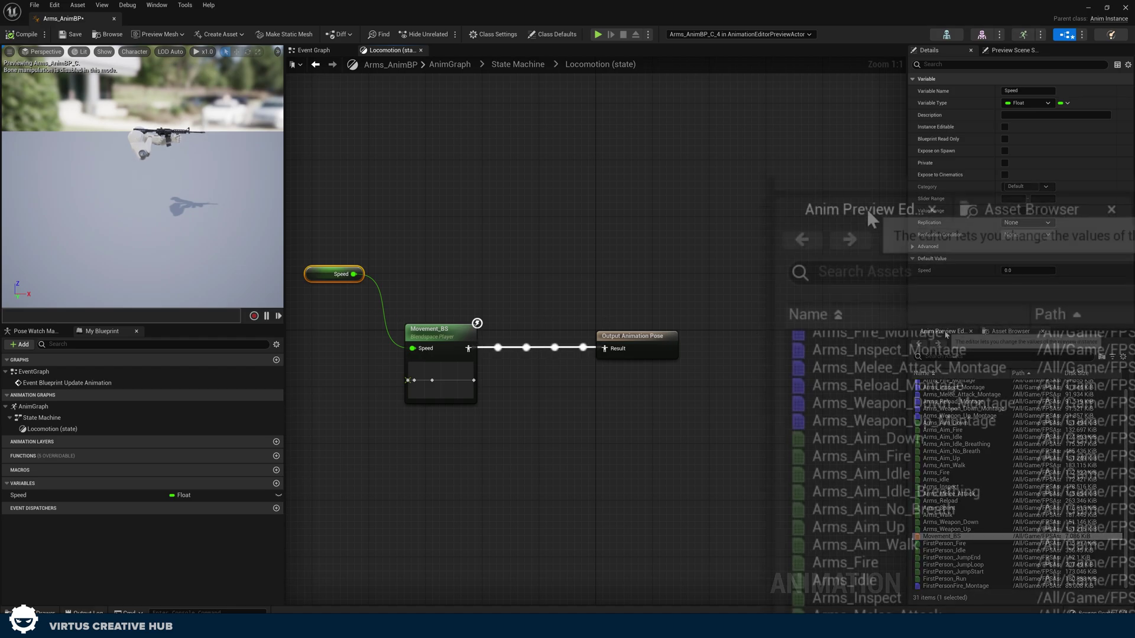
Step: Test the blend by varying the preview Speed value in the Anim Preview Editor, and close Arms_AnimBP
click(867, 208)
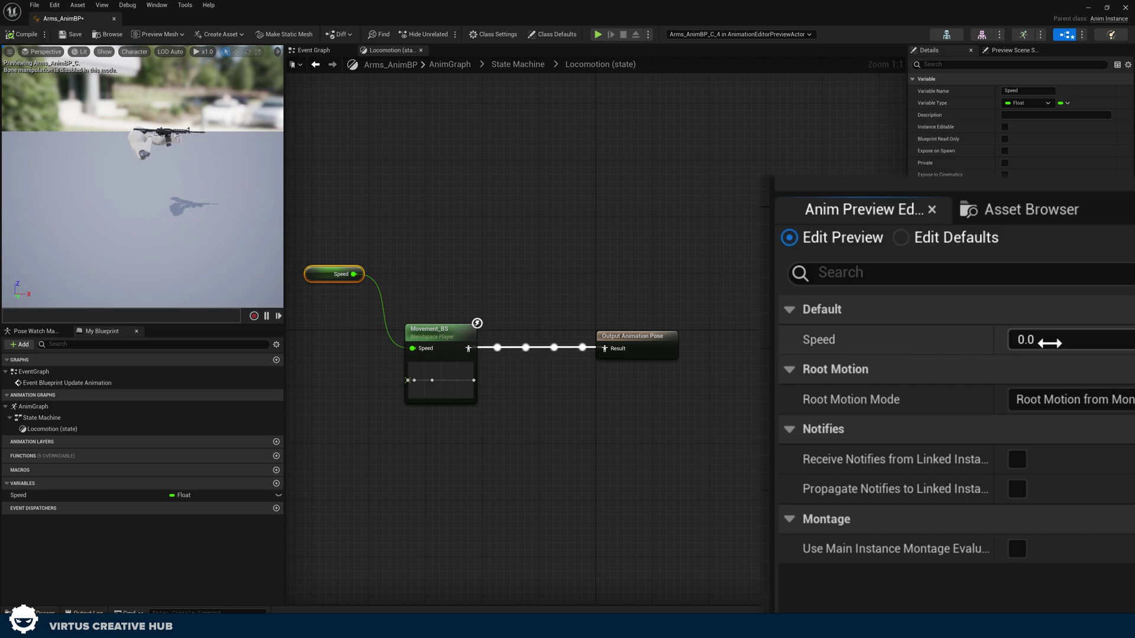
drag(1050, 343, 946, 343)
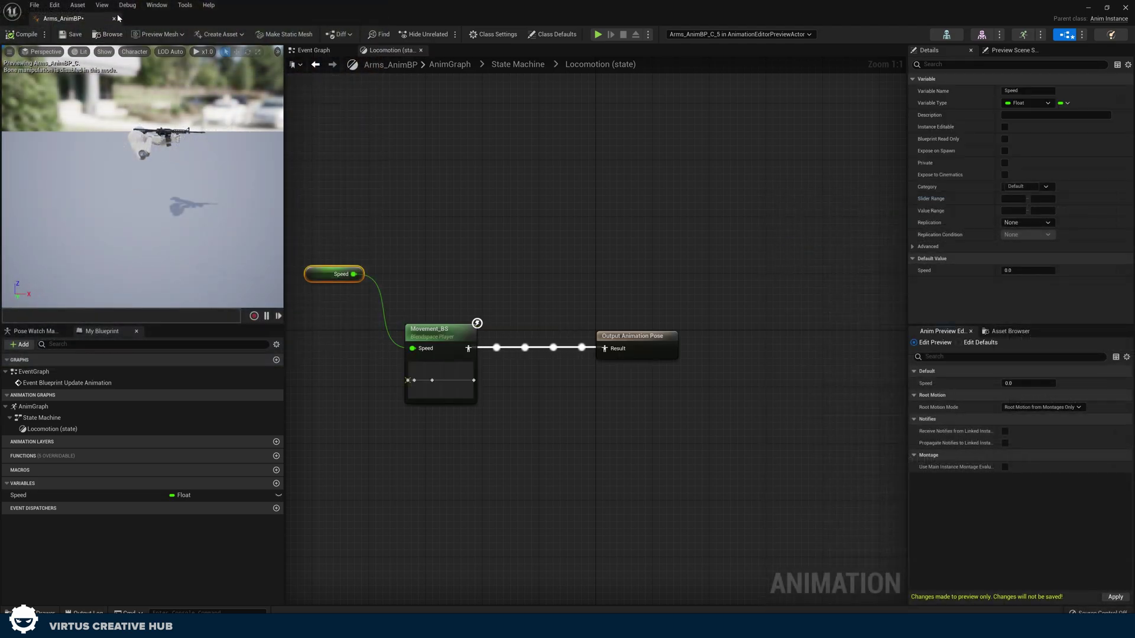
click(114, 18)
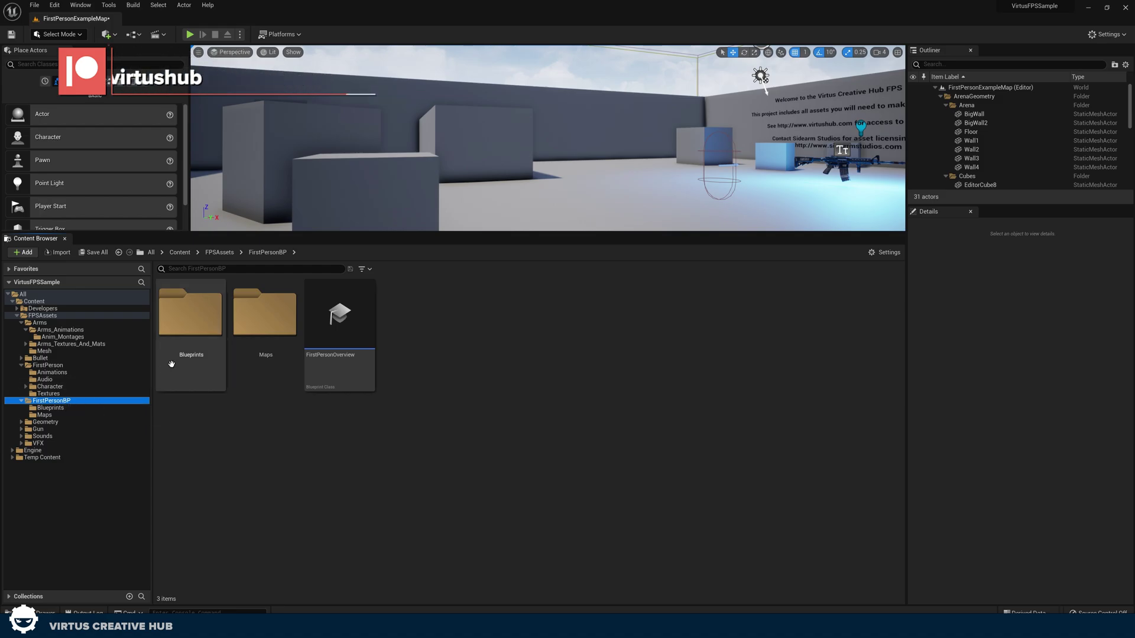
Step: Open the FirstPersonCharacter blueprint from FirstPersonBP's Blueprints folder and show its viewport
double_click(190, 314)
double_click(271, 331)
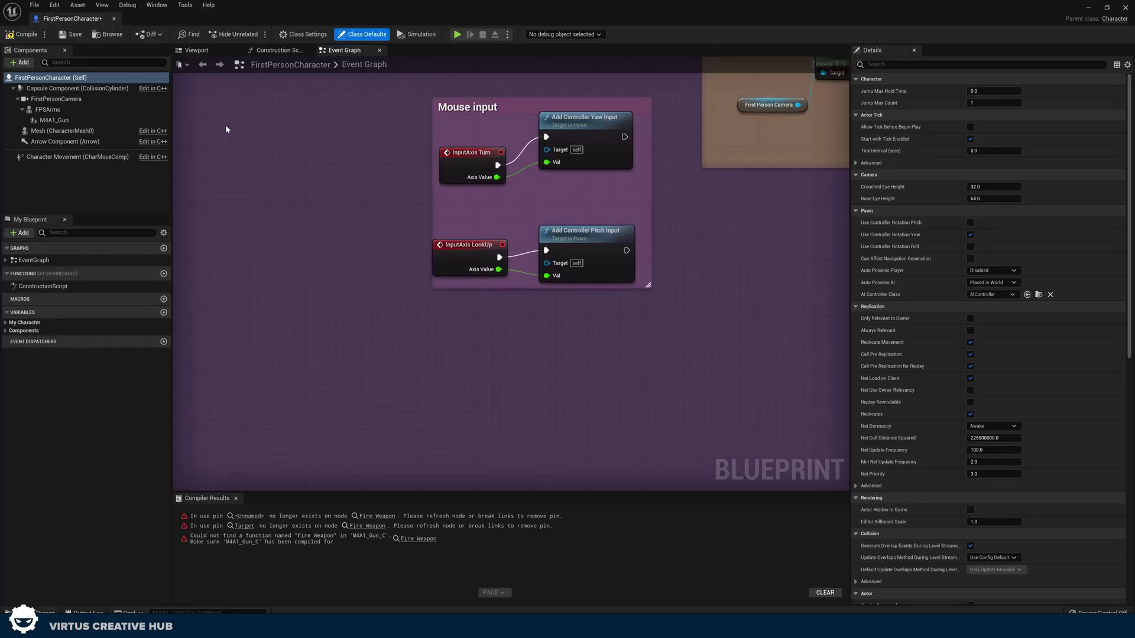
click(214, 51)
Step: Set the FPSArms component to Use Animation Blueprint with Arms_AnimBP as its Anim Class, compile, and return to the level editor
click(47, 110)
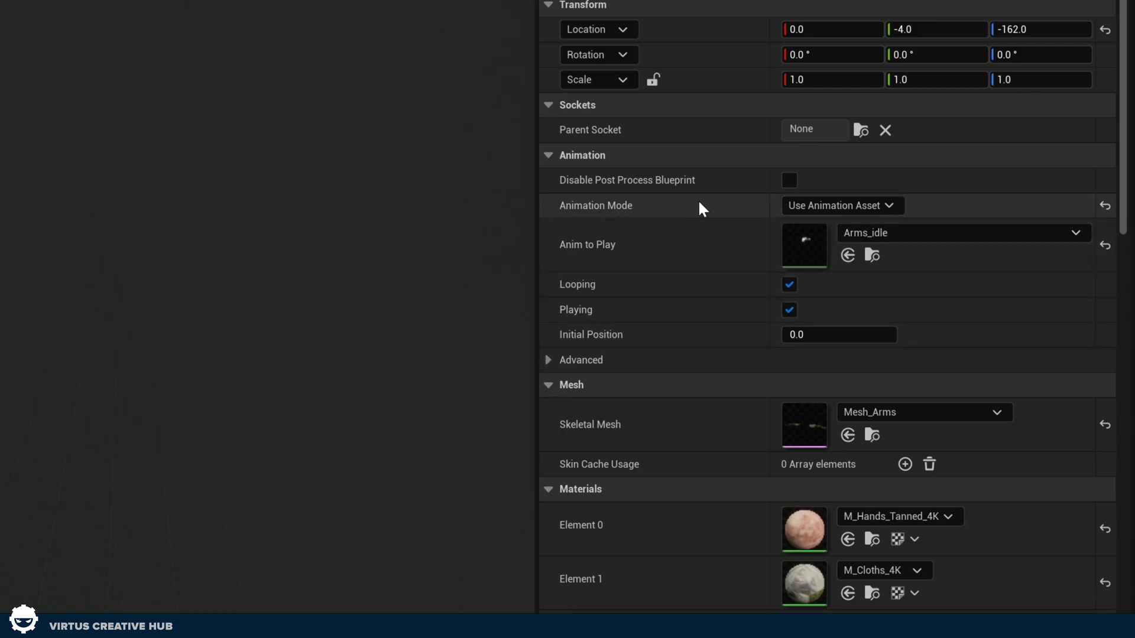
click(835, 206)
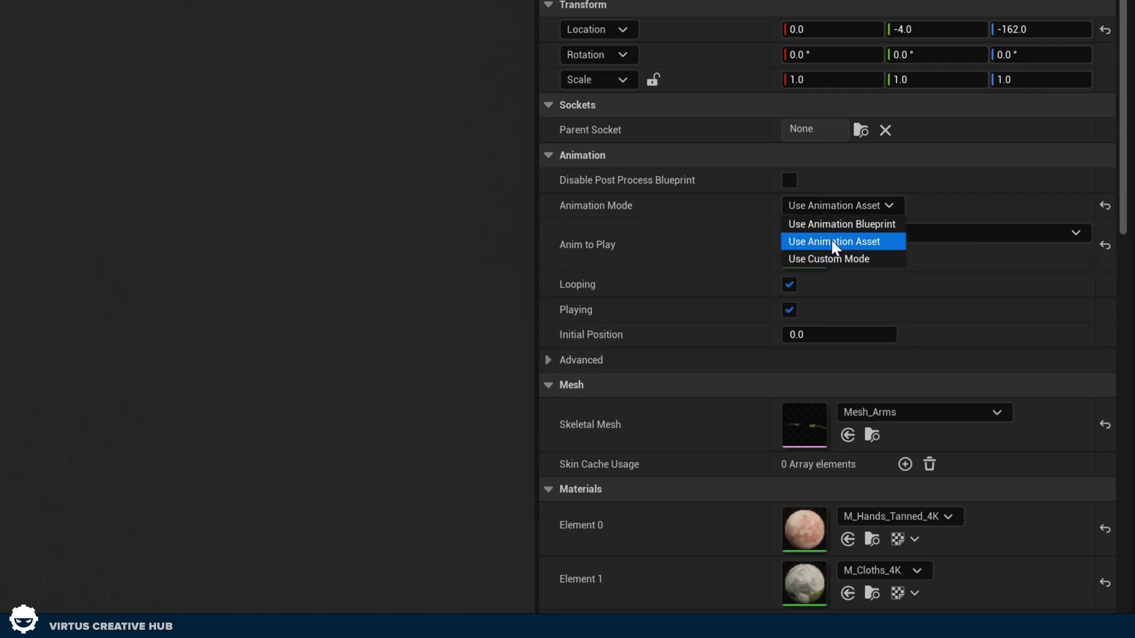
click(830, 230)
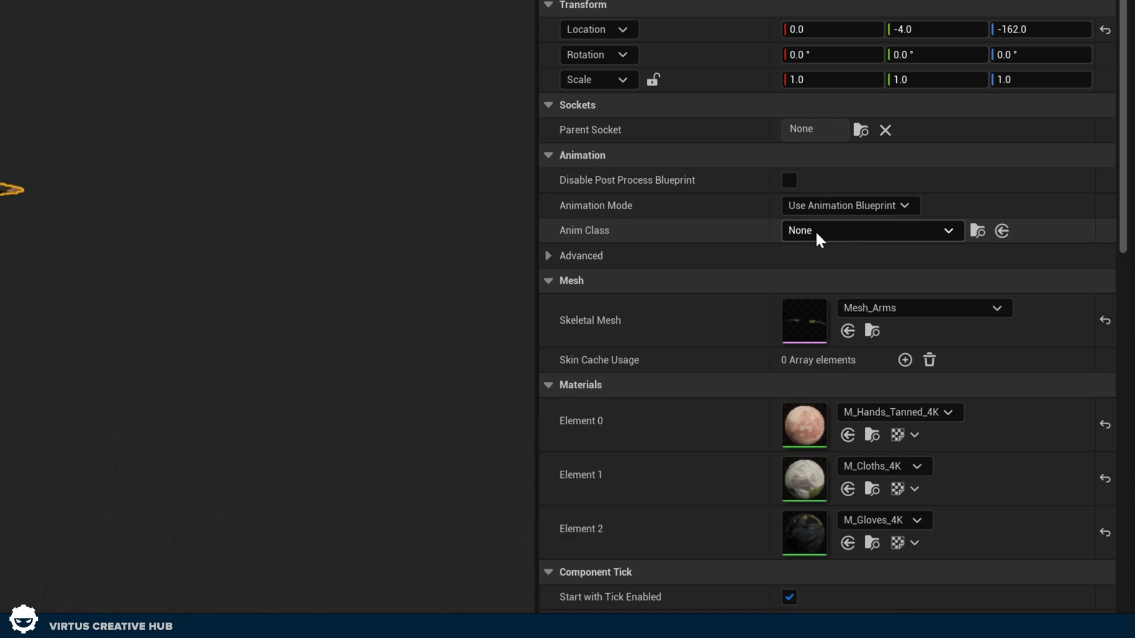
click(822, 230)
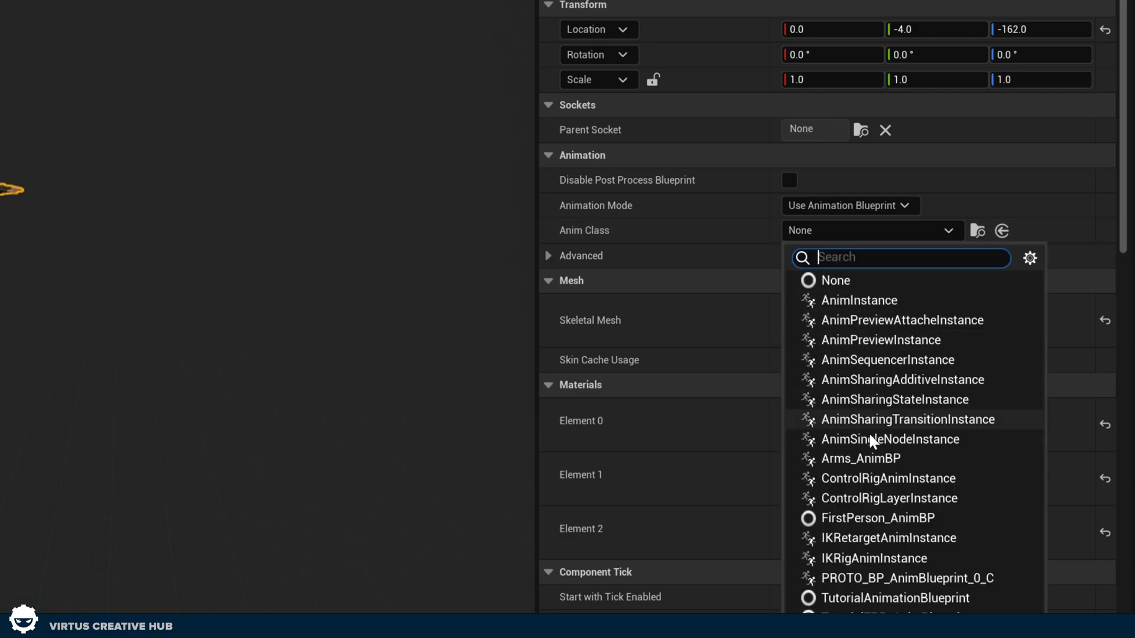
click(917, 459)
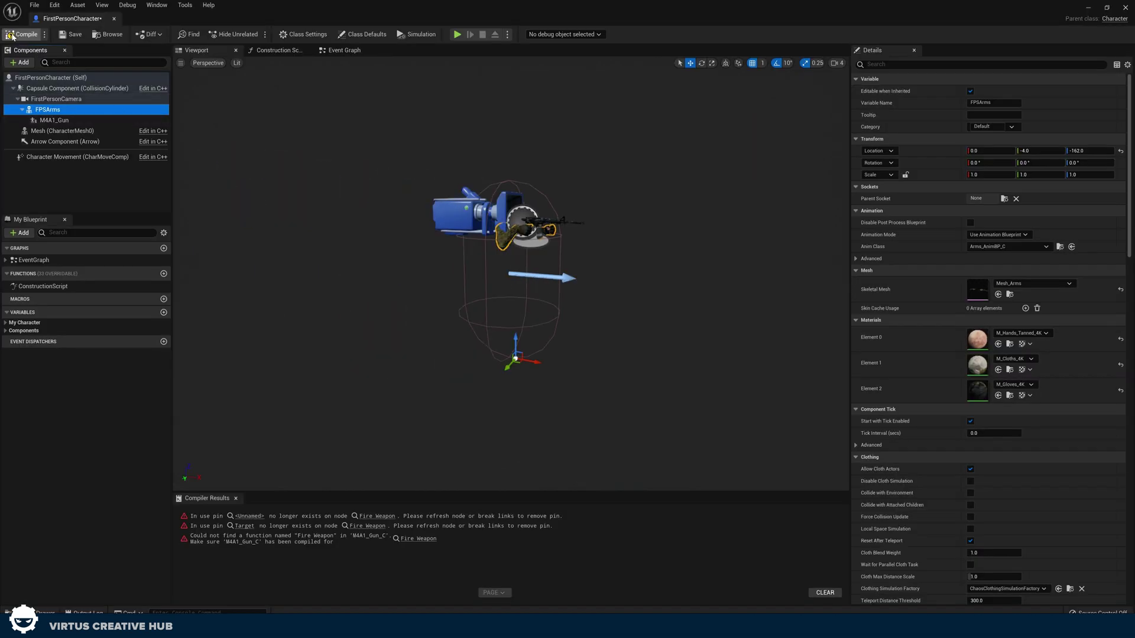
click(22, 34)
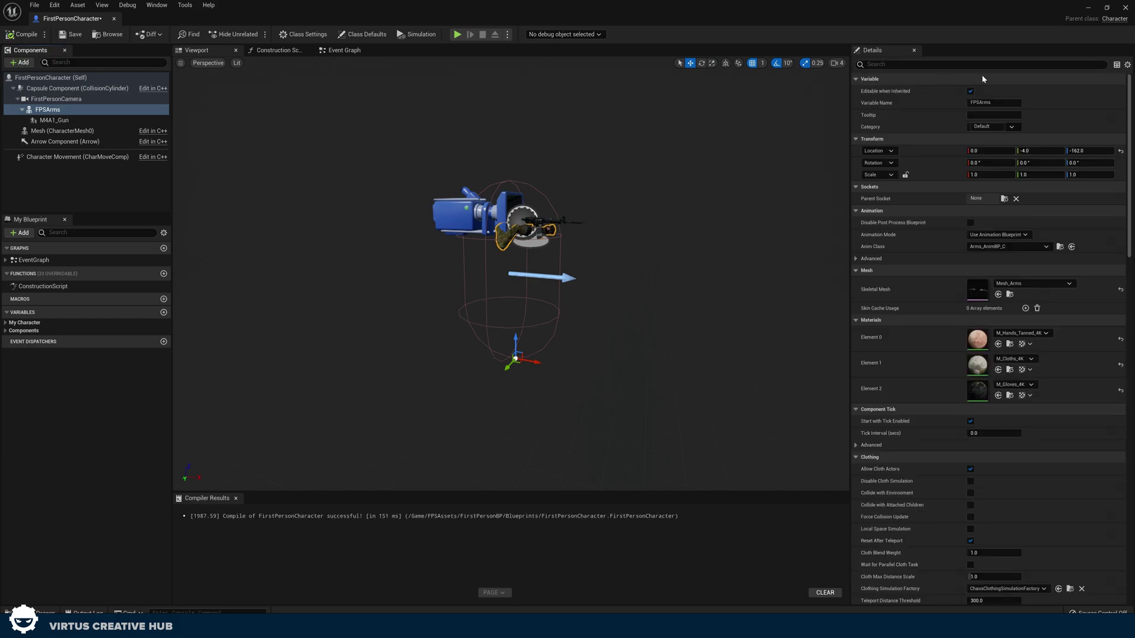
click(1089, 9)
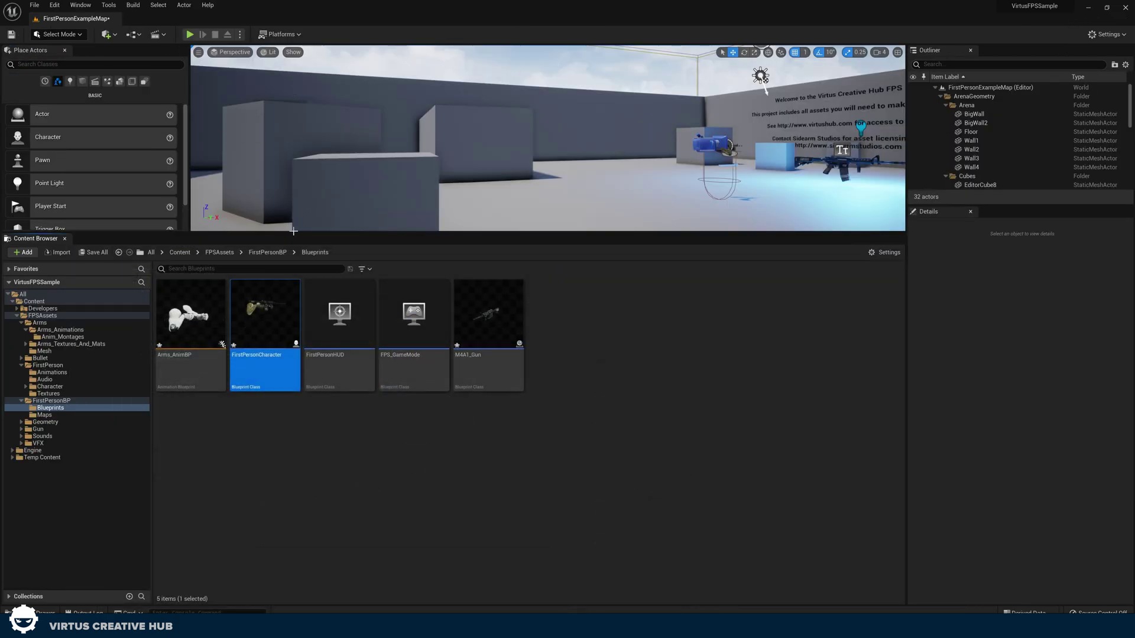
Step: Enlarge the level viewport and play the level, moving the character forward to check the arm animations
drag(293, 231, 281, 400)
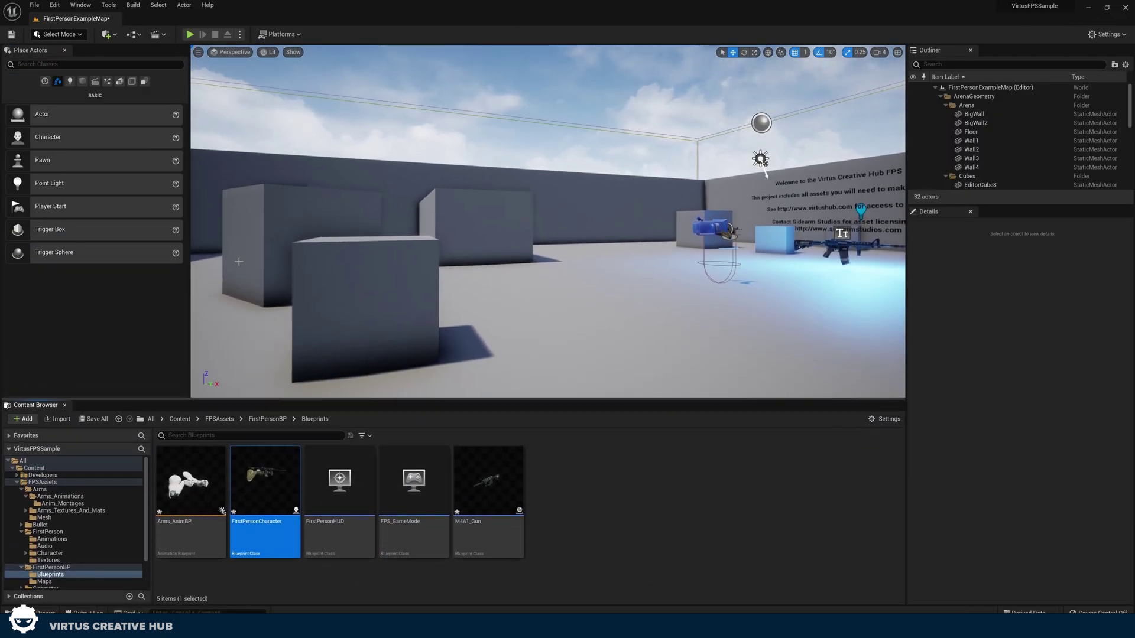
click(190, 34)
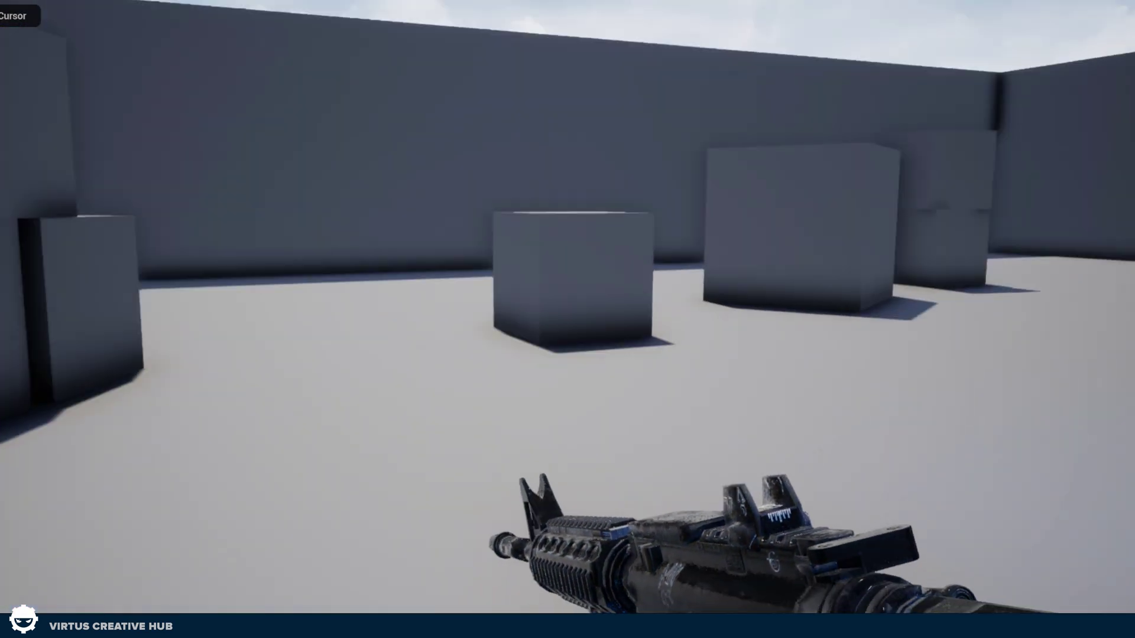
key(w)
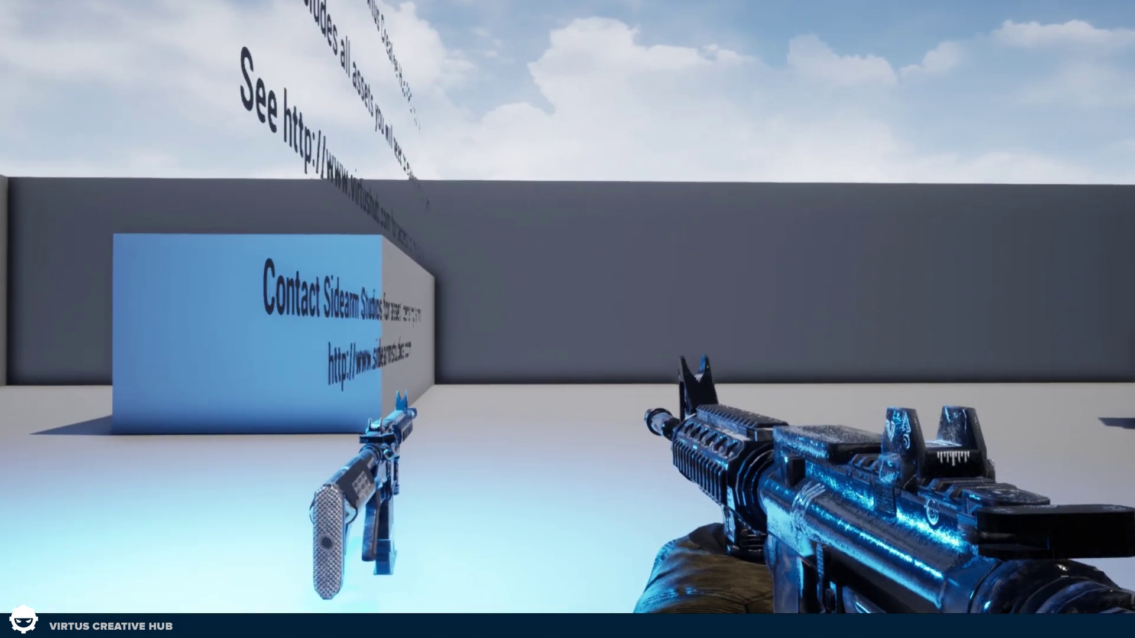
key(w)
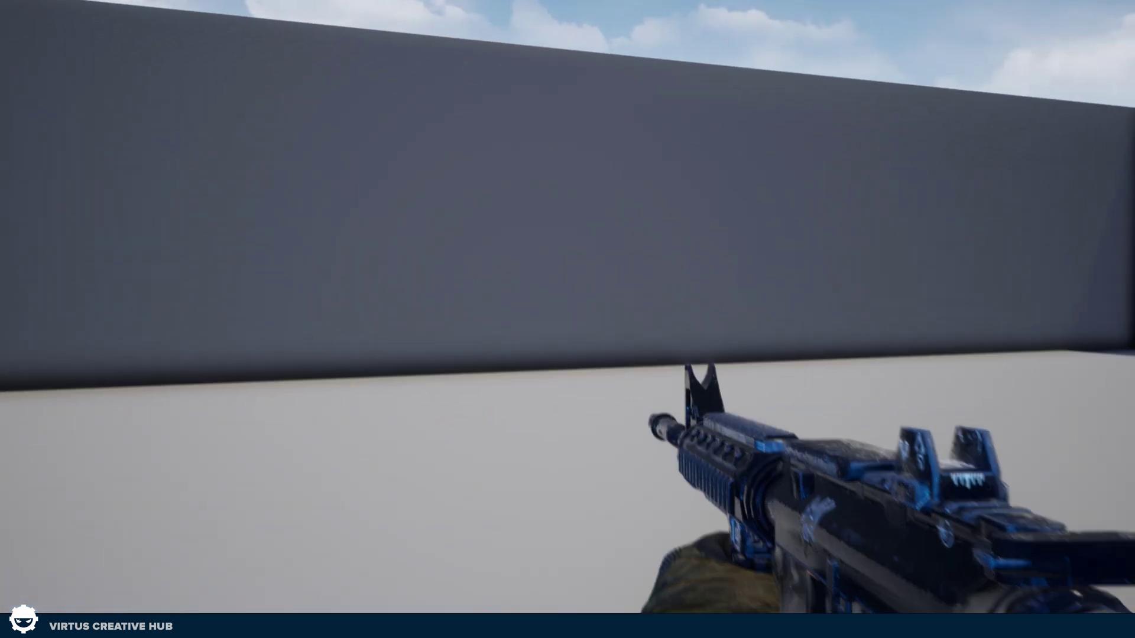
Step: Stop the play session and open the Movement_BS blend space from the Arms_Animations folder to review its Speed axis and samples
key(Escape)
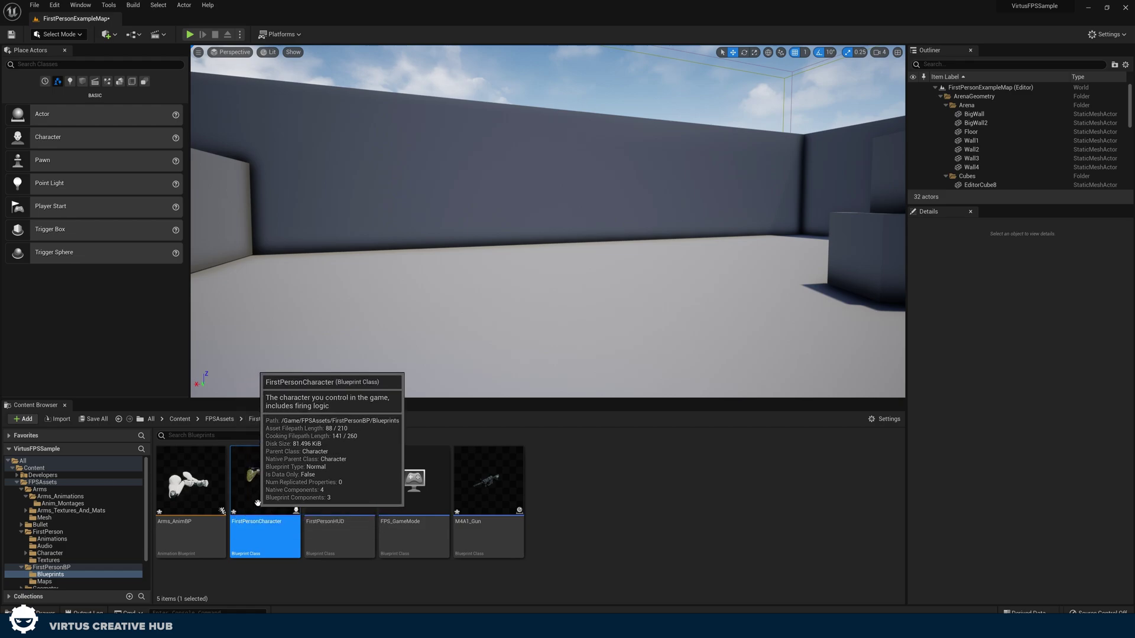
click(62, 512)
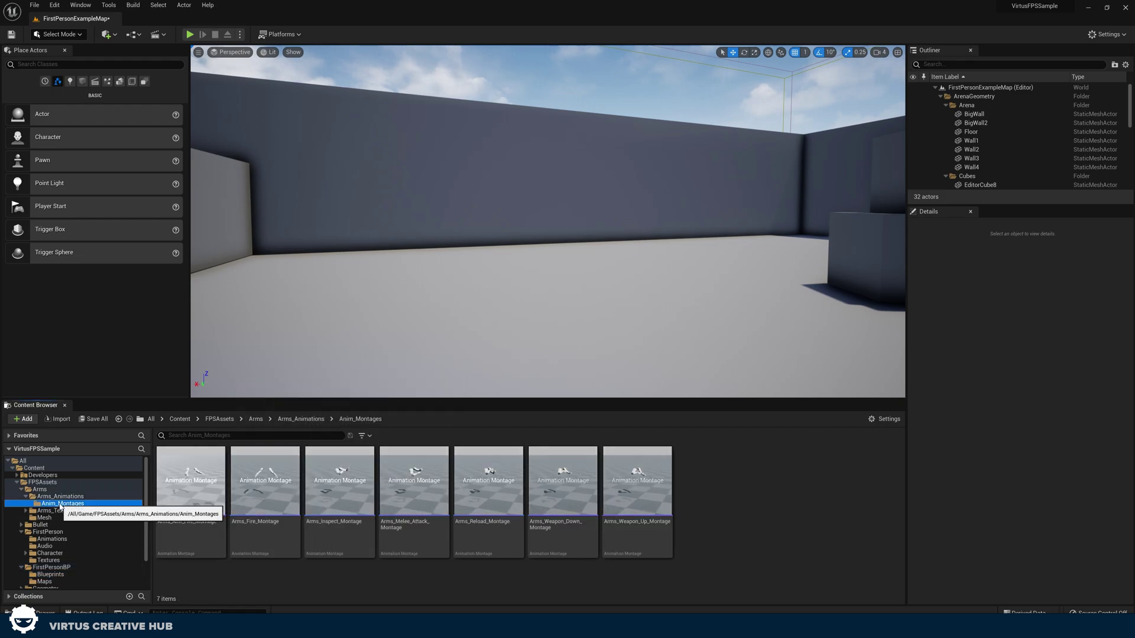
click(59, 496)
scroll(320, 525, down, 1)
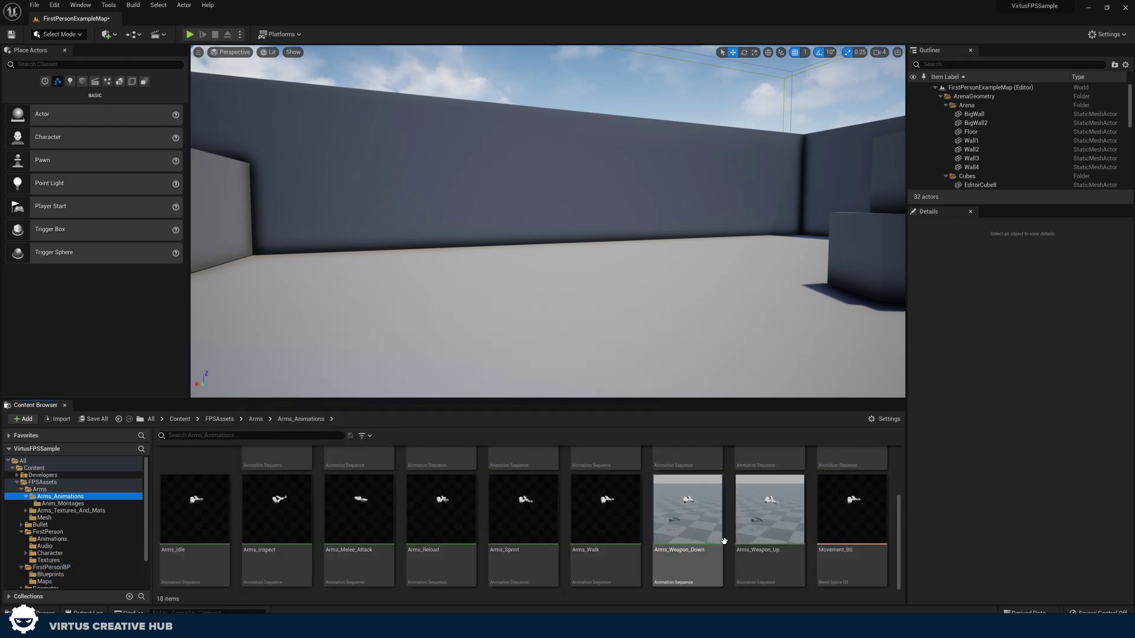
double_click(852, 509)
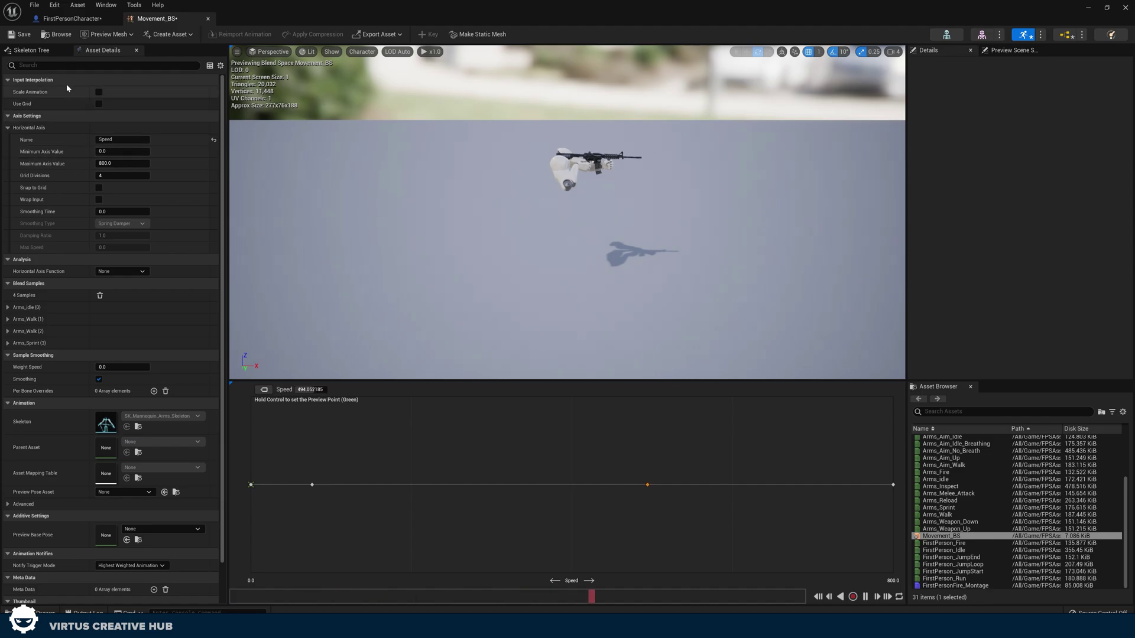
Step: Return to the level editor and play the level again to check the arms' movement animations
click(1088, 9)
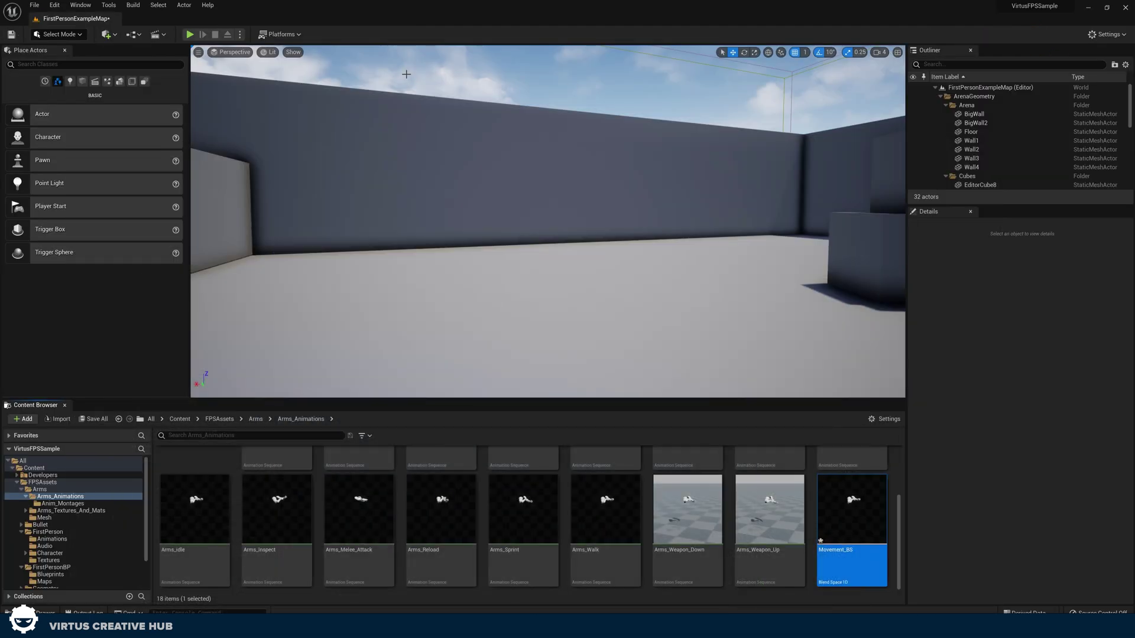
click(199, 34)
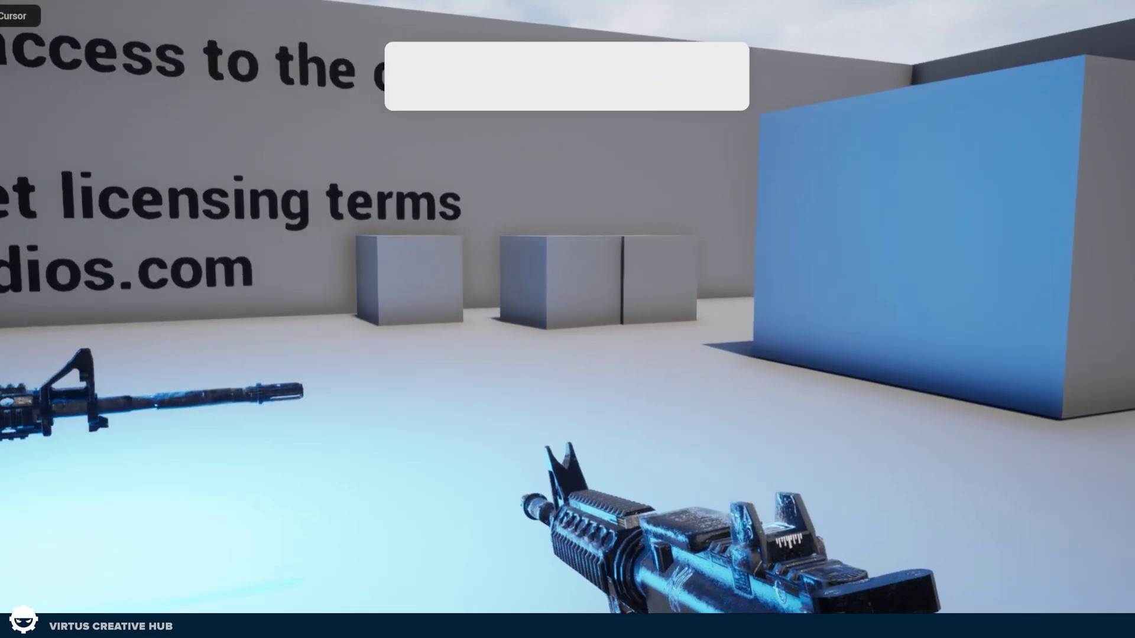